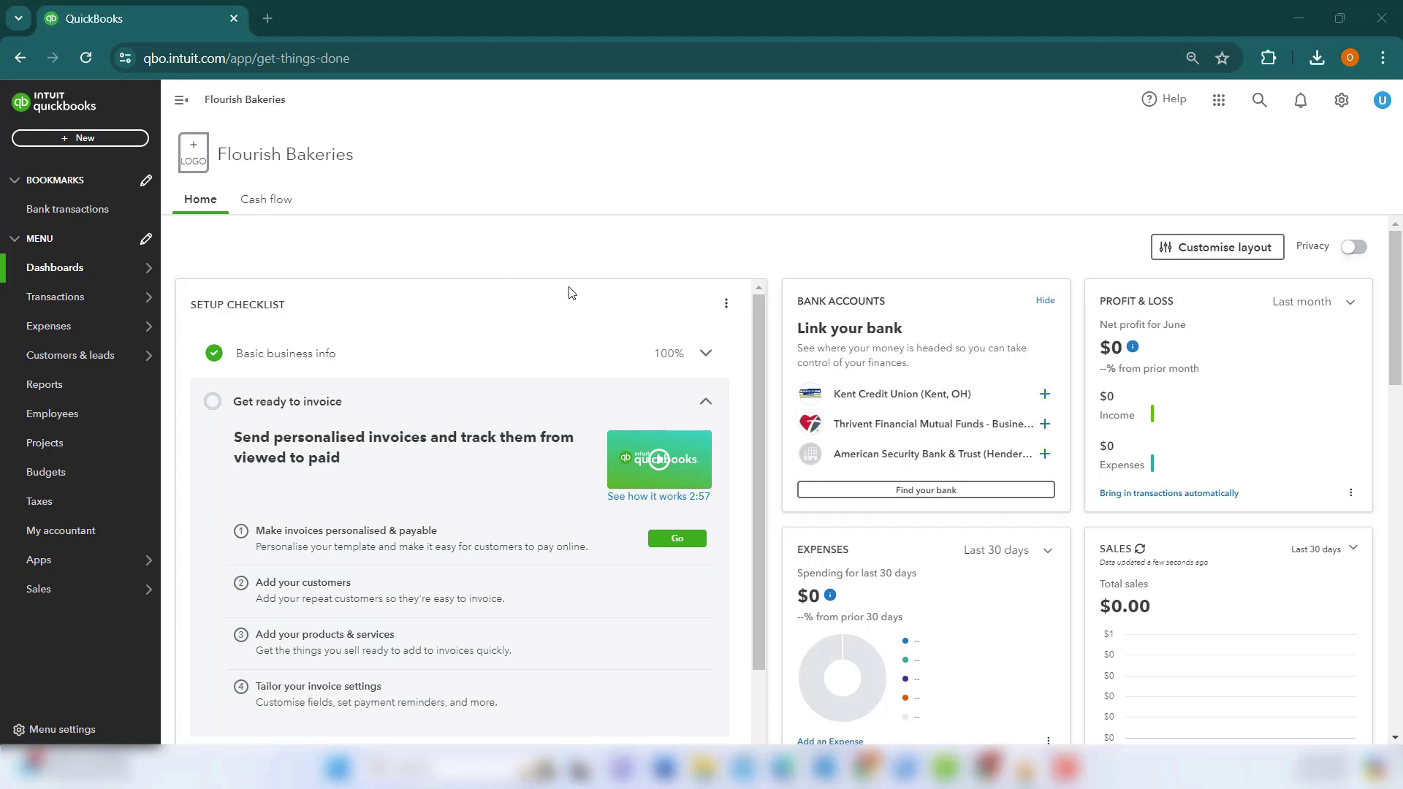
Step: Drag the Profit & Loss card toward Bank Accounts and review the widget list, keeping every widget
{"action": "left_click", "coordinate": [1198, 257]}
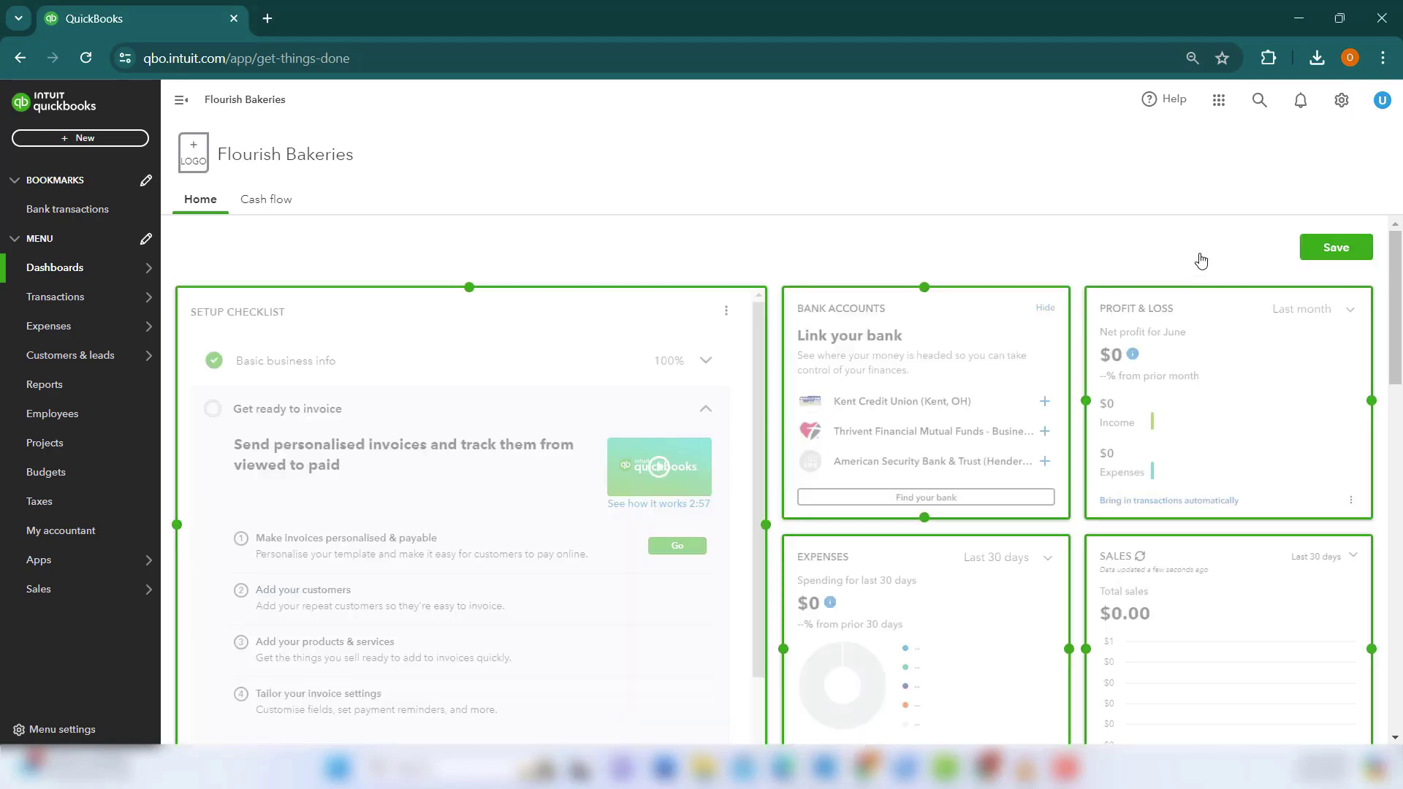
{"action": "mouse_move", "coordinate": [1240, 401]}
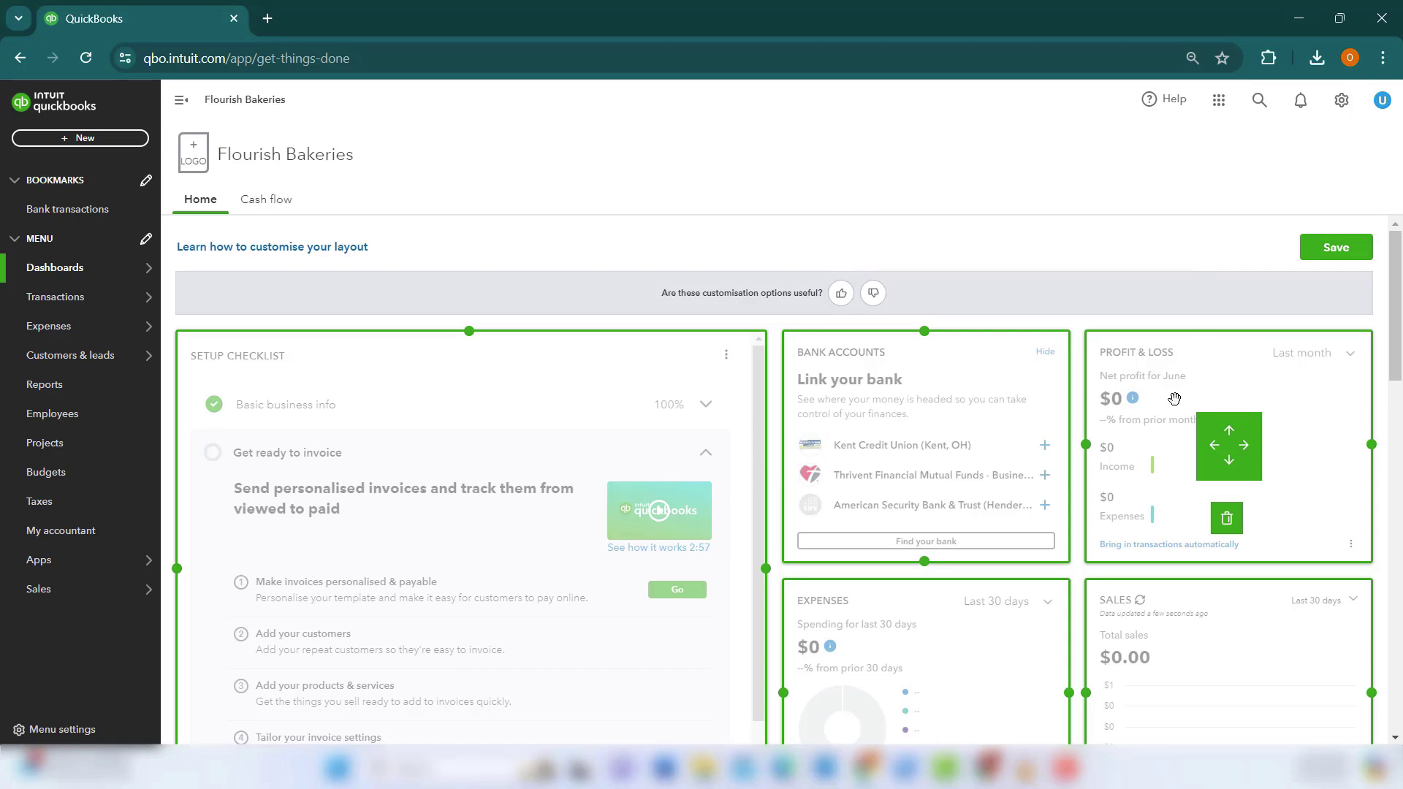
{"action": "mouse_move", "coordinate": [1168, 398]}
{"action": "left_mouse_down"}
{"action": "mouse_move", "coordinate": [994, 400]}
{"action": "mouse_move", "coordinate": [1174, 401]}
{"action": "mouse_move", "coordinate": [1152, 398]}
{"action": "left_mouse_up"}
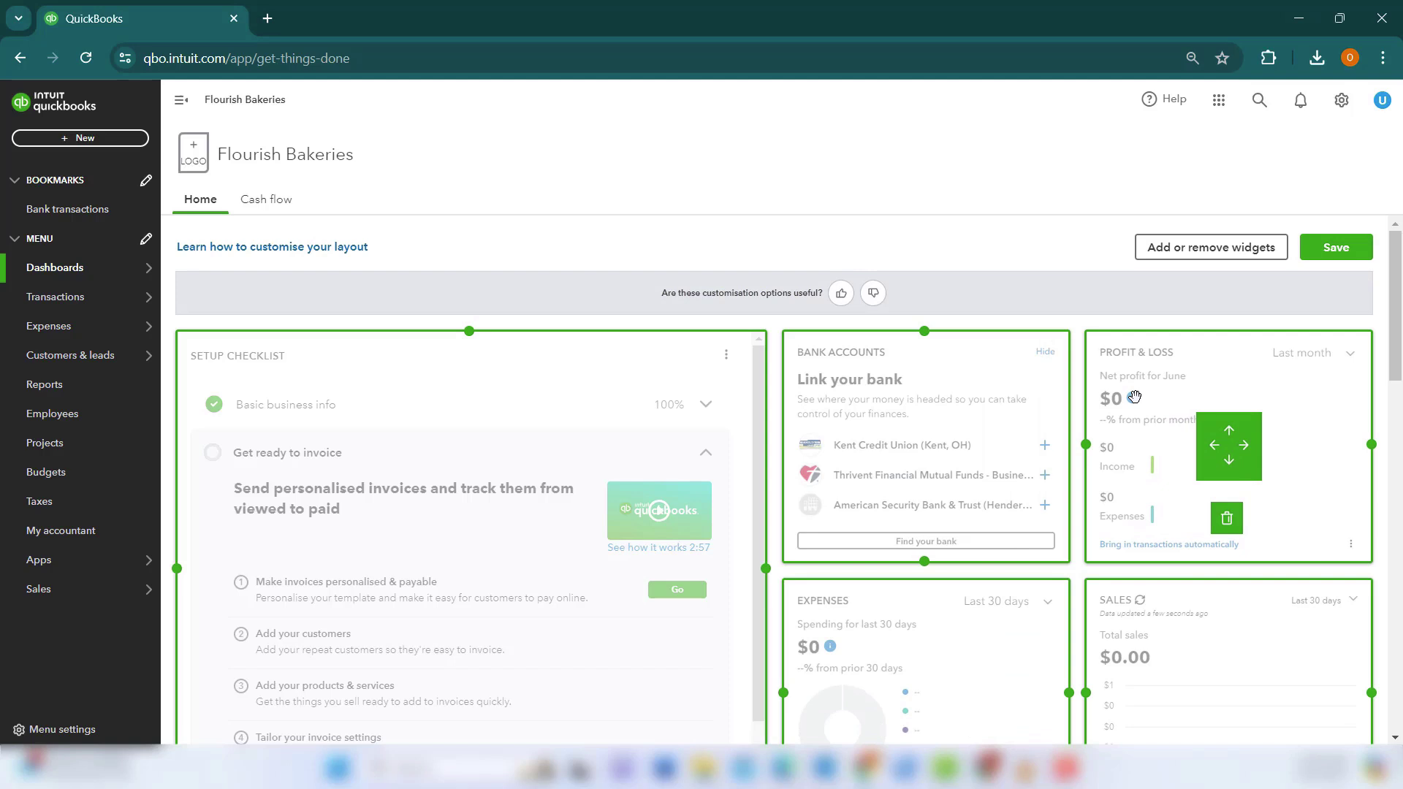
{"action": "left_click", "coordinate": [1193, 252]}
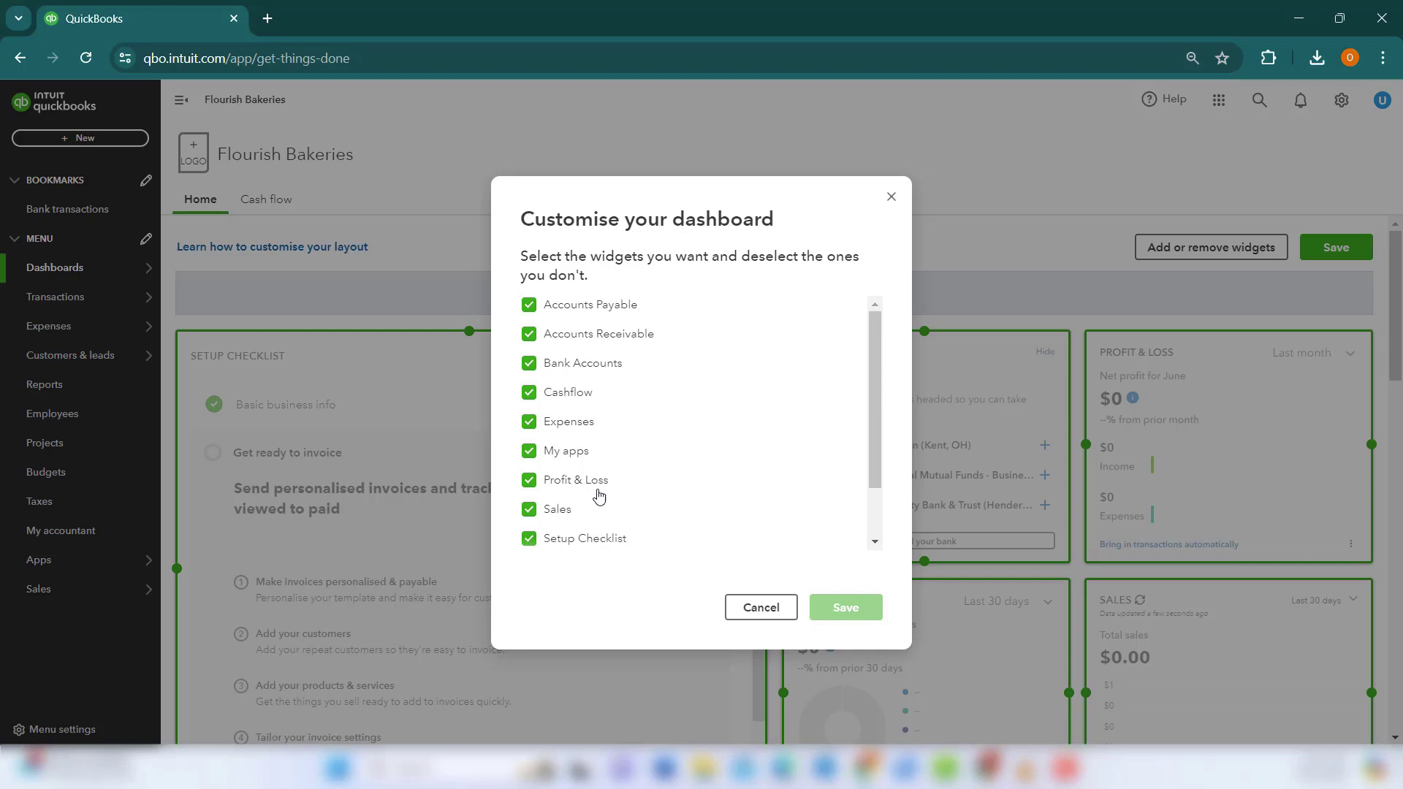
{"action": "scroll", "coordinate": [591, 518], "scroll_direction": "down", "scroll_amount": 2}
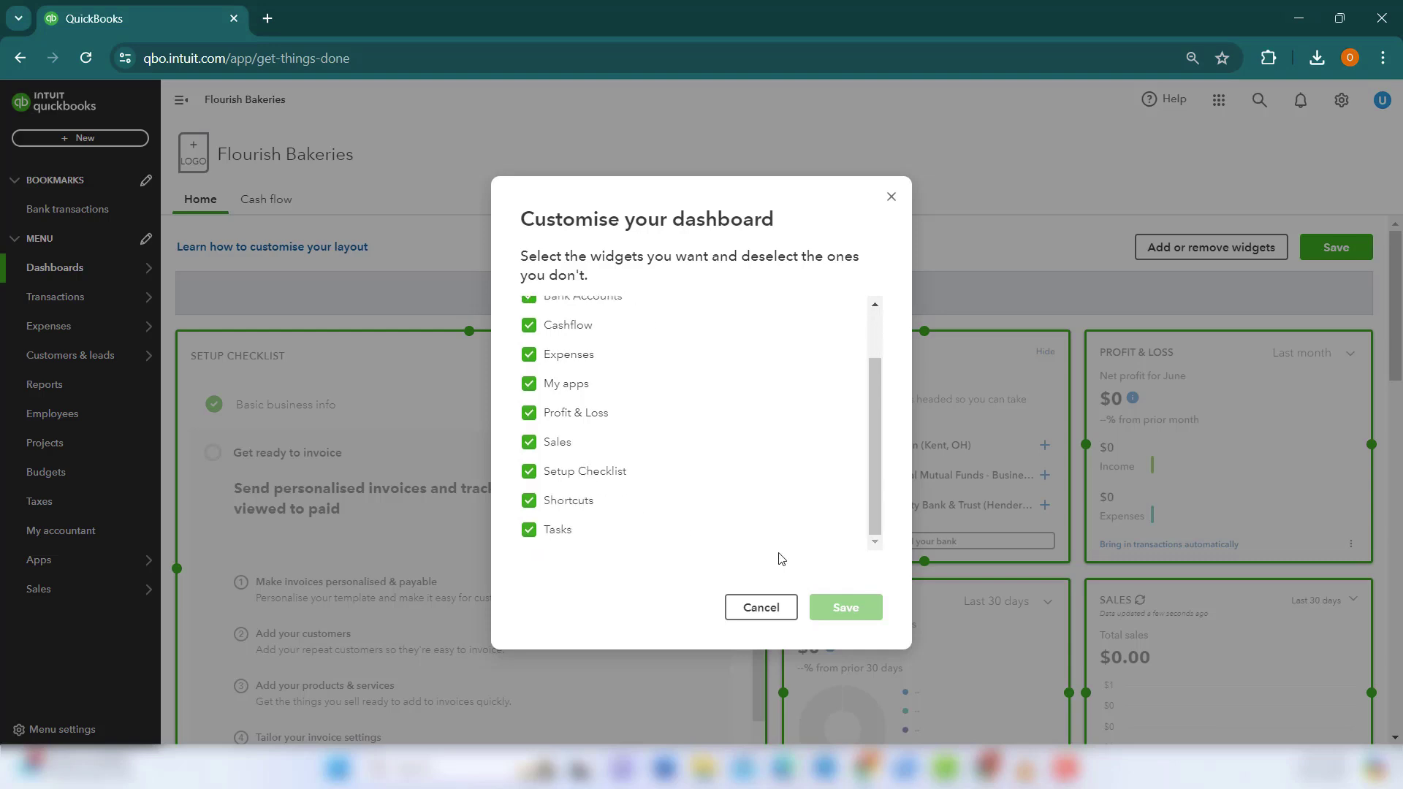
{"action": "left_click", "coordinate": [891, 197]}
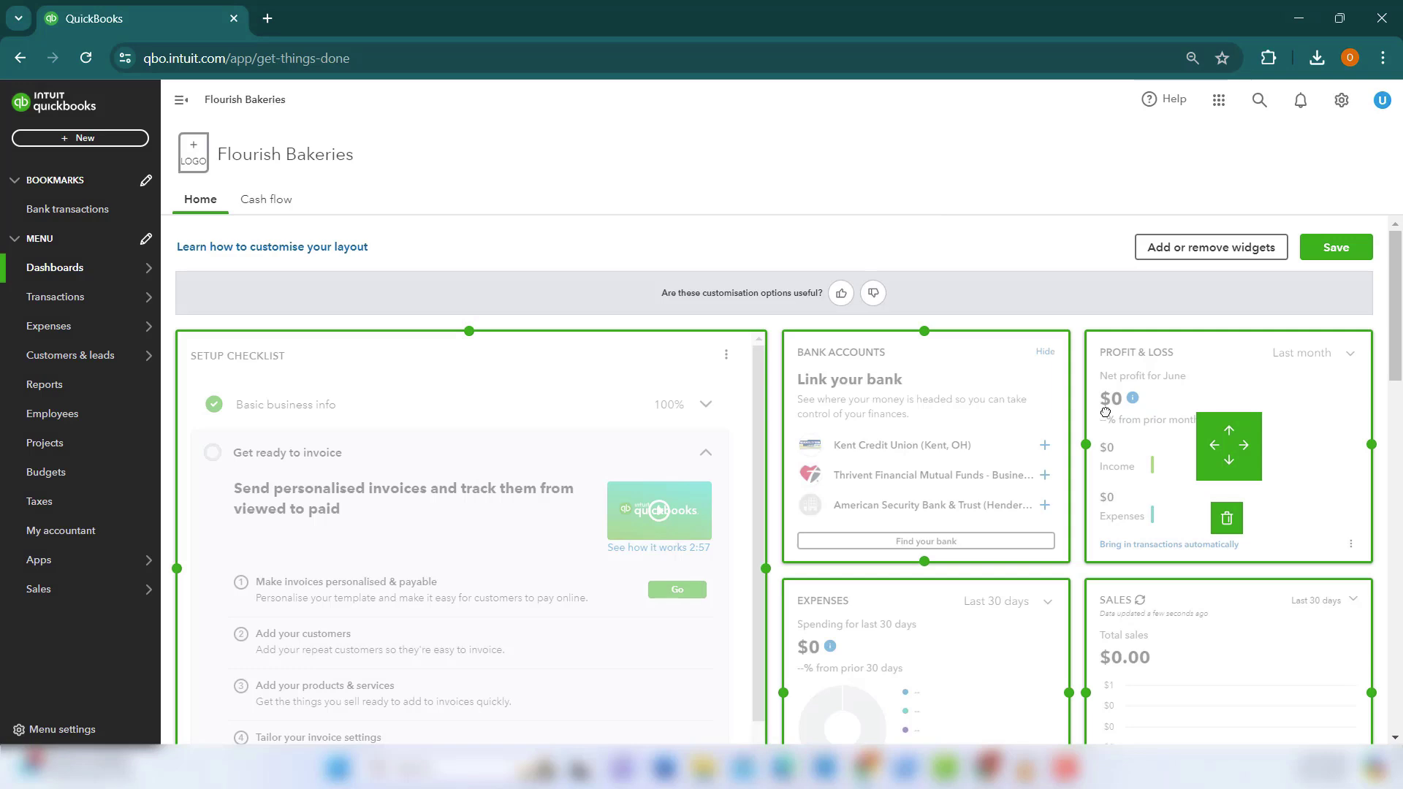
Step: Place Profit & Loss in the third column and save the dashboard layout
{"action": "mouse_move", "coordinate": [1174, 411]}
{"action": "left_mouse_down"}
{"action": "mouse_move", "coordinate": [959, 412]}
{"action": "mouse_move", "coordinate": [1167, 416]}
{"action": "left_mouse_up"}
{"action": "mouse_move", "coordinate": [977, 431]}
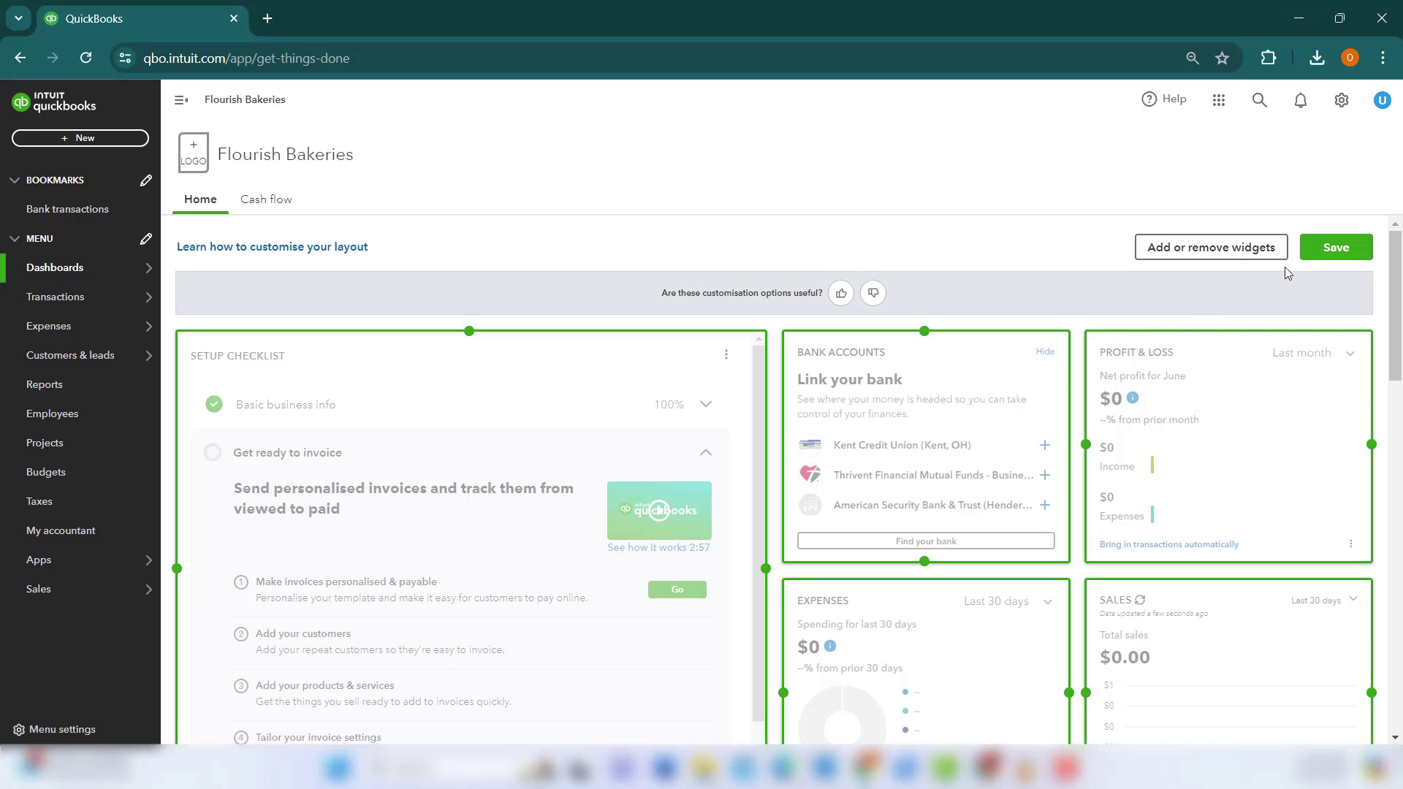
{"action": "left_click", "coordinate": [1320, 250]}
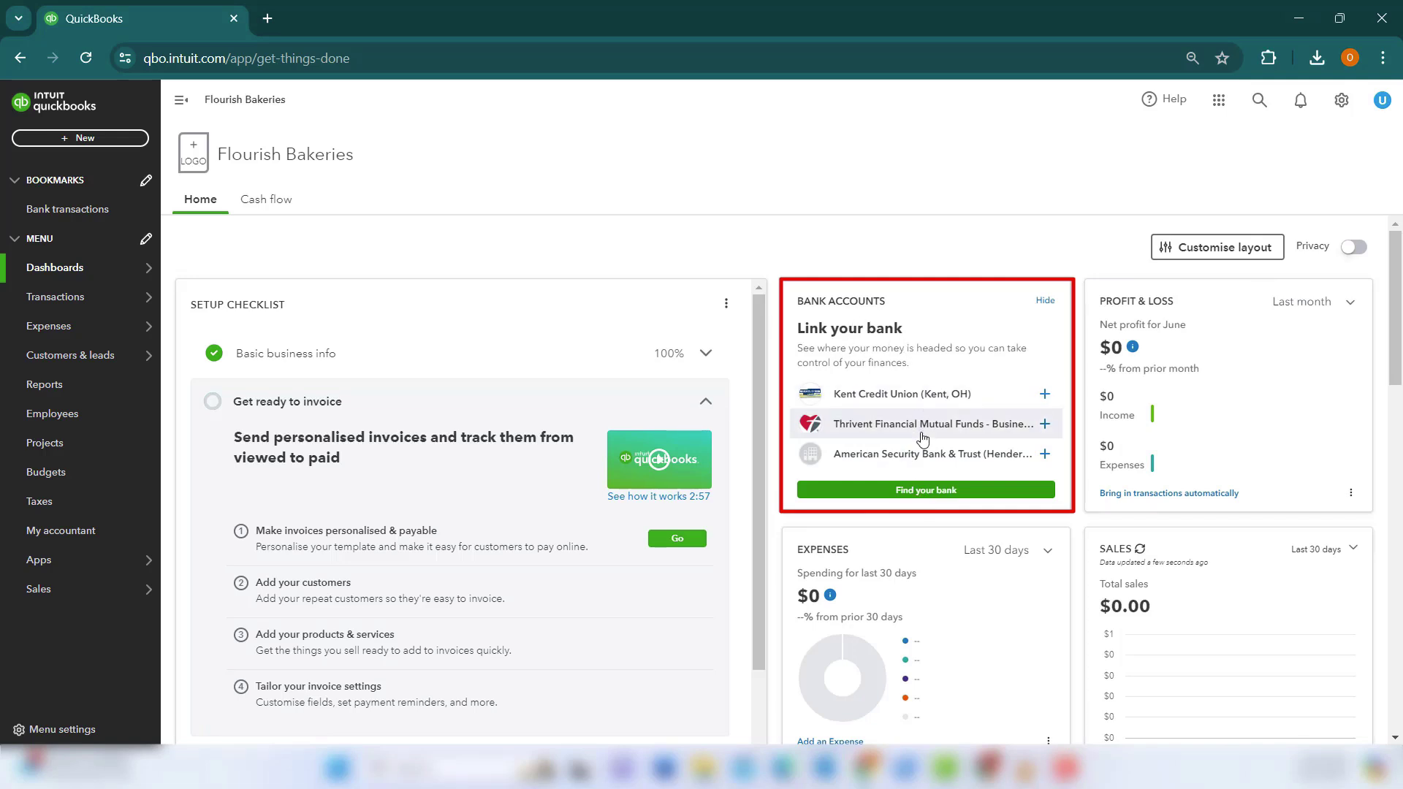
{"action": "scroll", "coordinate": [943, 423], "scroll_direction": "down", "scroll_amount": 1}
{"action": "scroll", "coordinate": [955, 412], "scroll_direction": "up", "scroll_amount": 1}
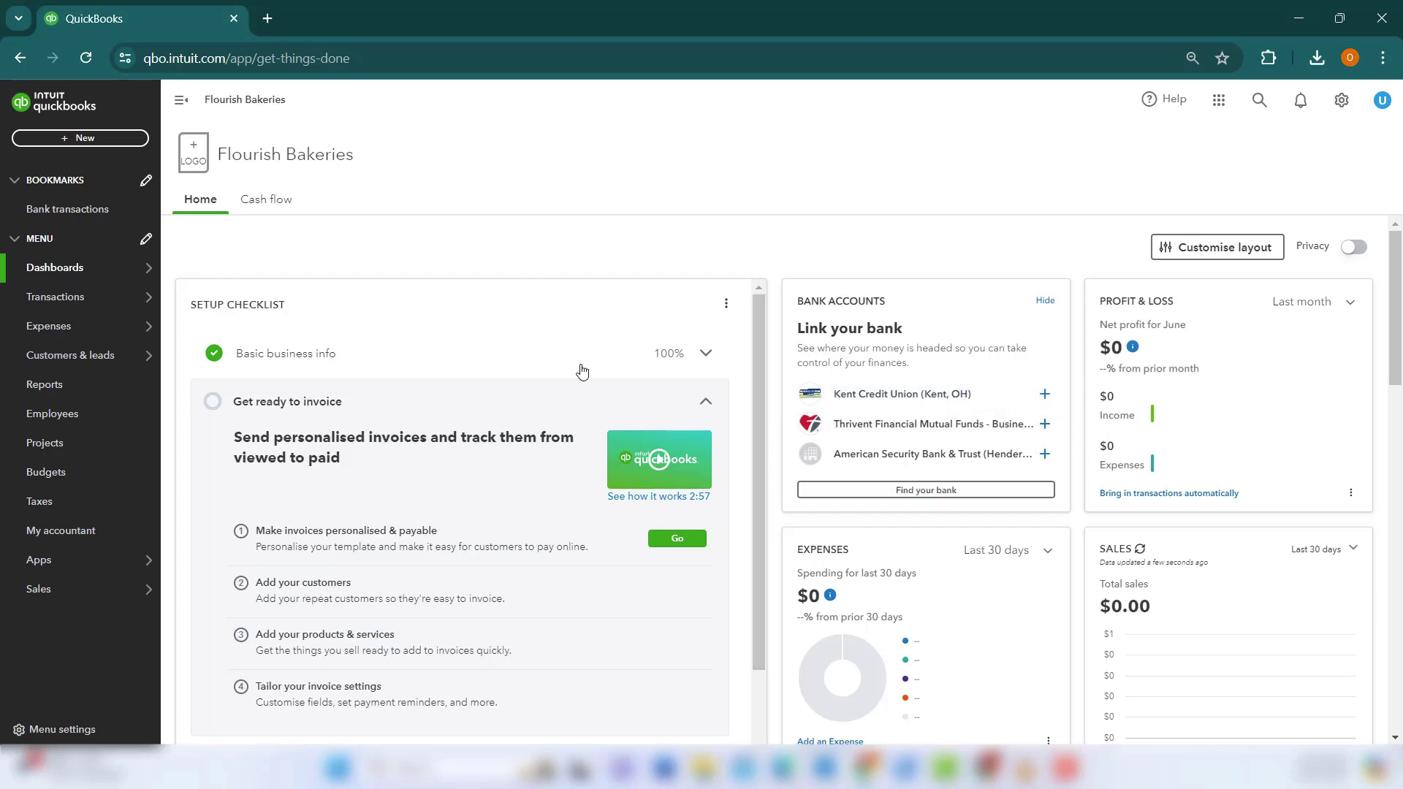
Step: View the empty Recurring transactions list, then switch to the Bank transactions page
{"action": "mouse_move", "coordinate": [101, 306]}
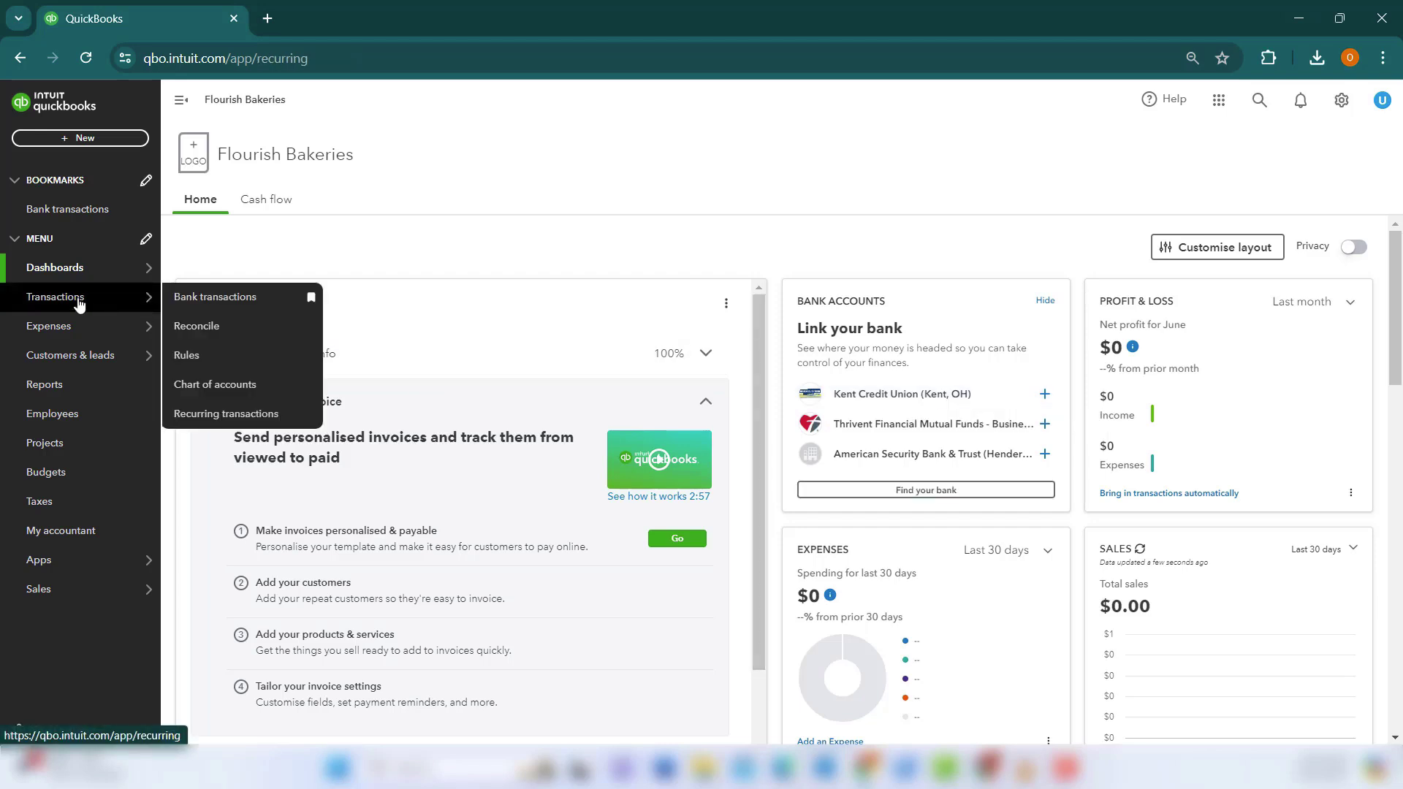
{"action": "left_click", "coordinate": [225, 413]}
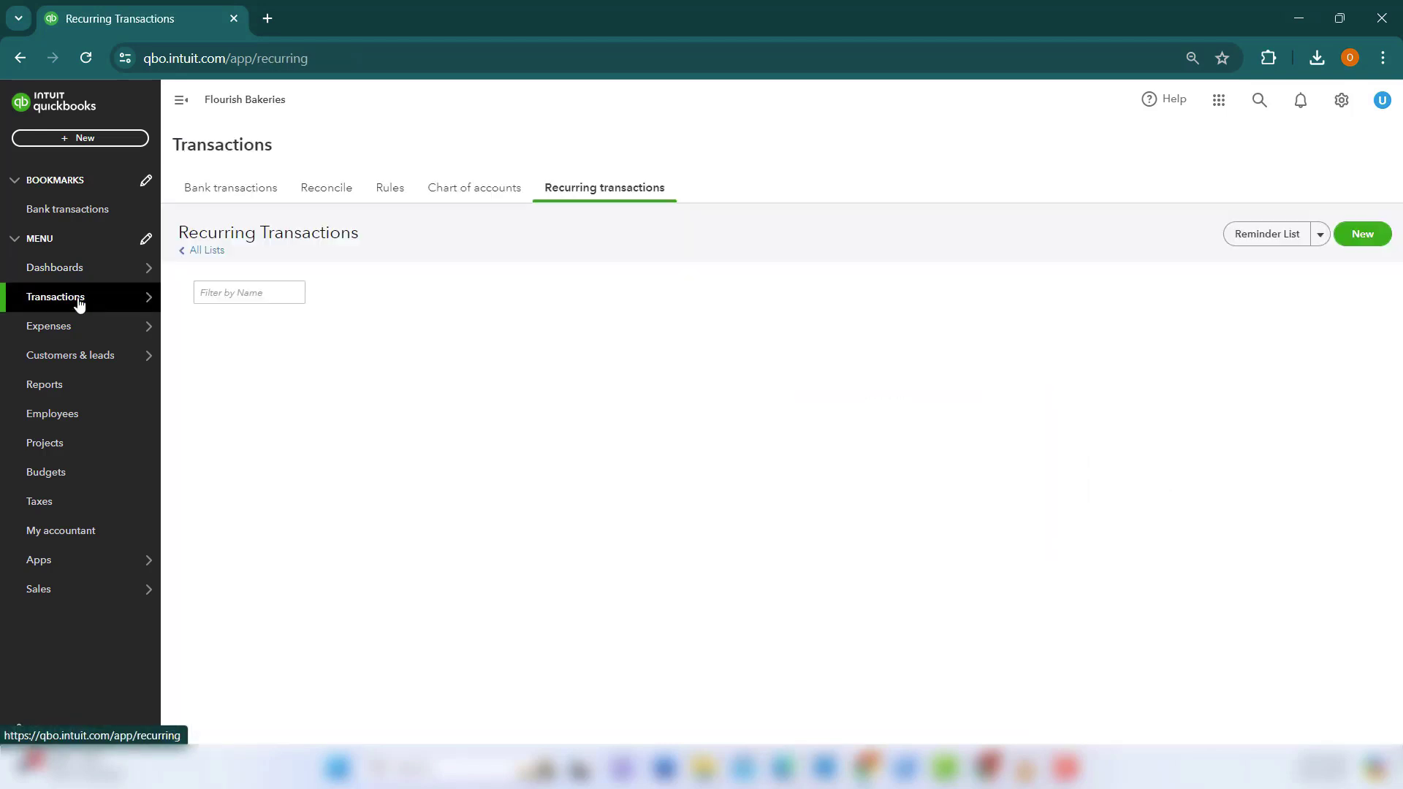
{"action": "left_click", "coordinate": [241, 200]}
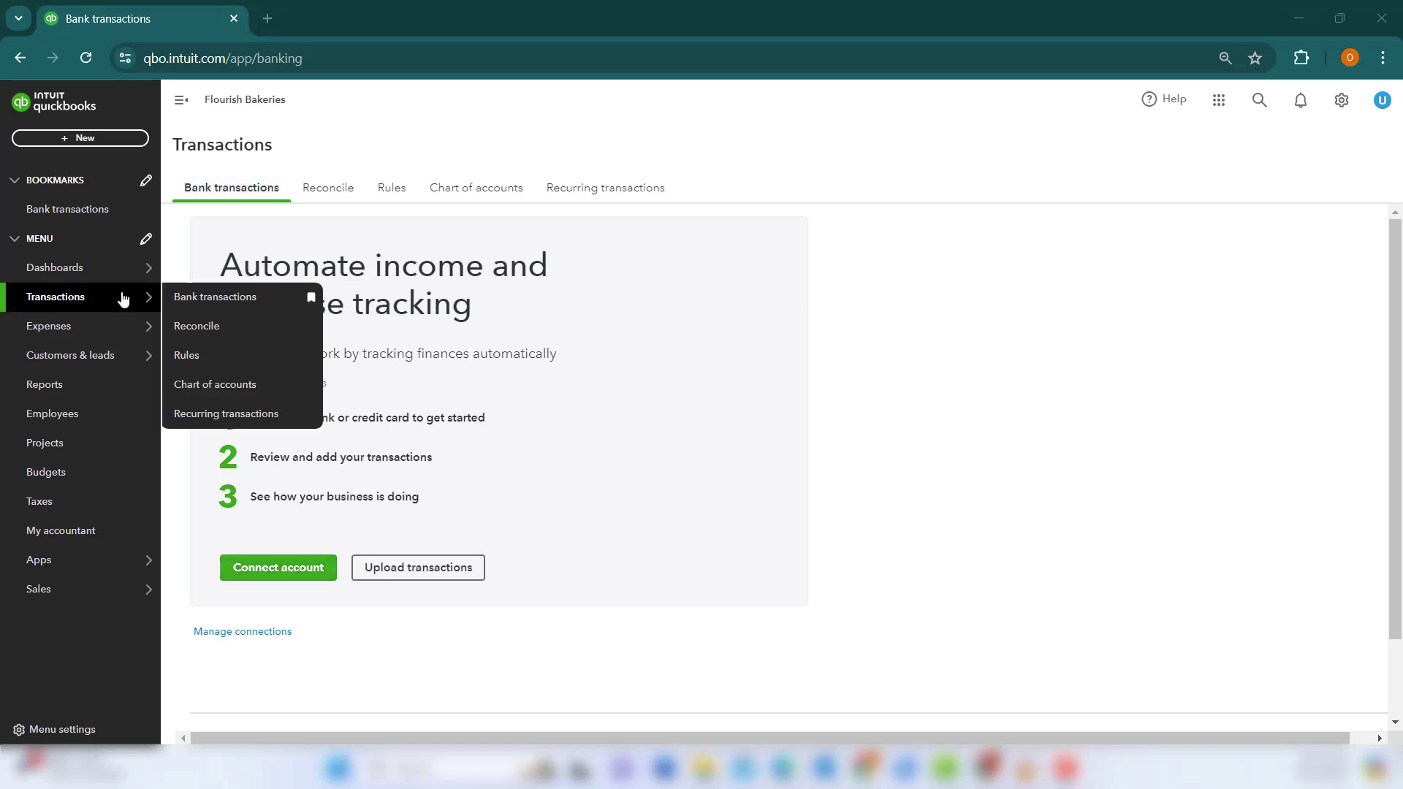
Step: Return to the dashboard and open Manage users from the gear menu to see the Primary admin
{"action": "left_click", "coordinate": [67, 272]}
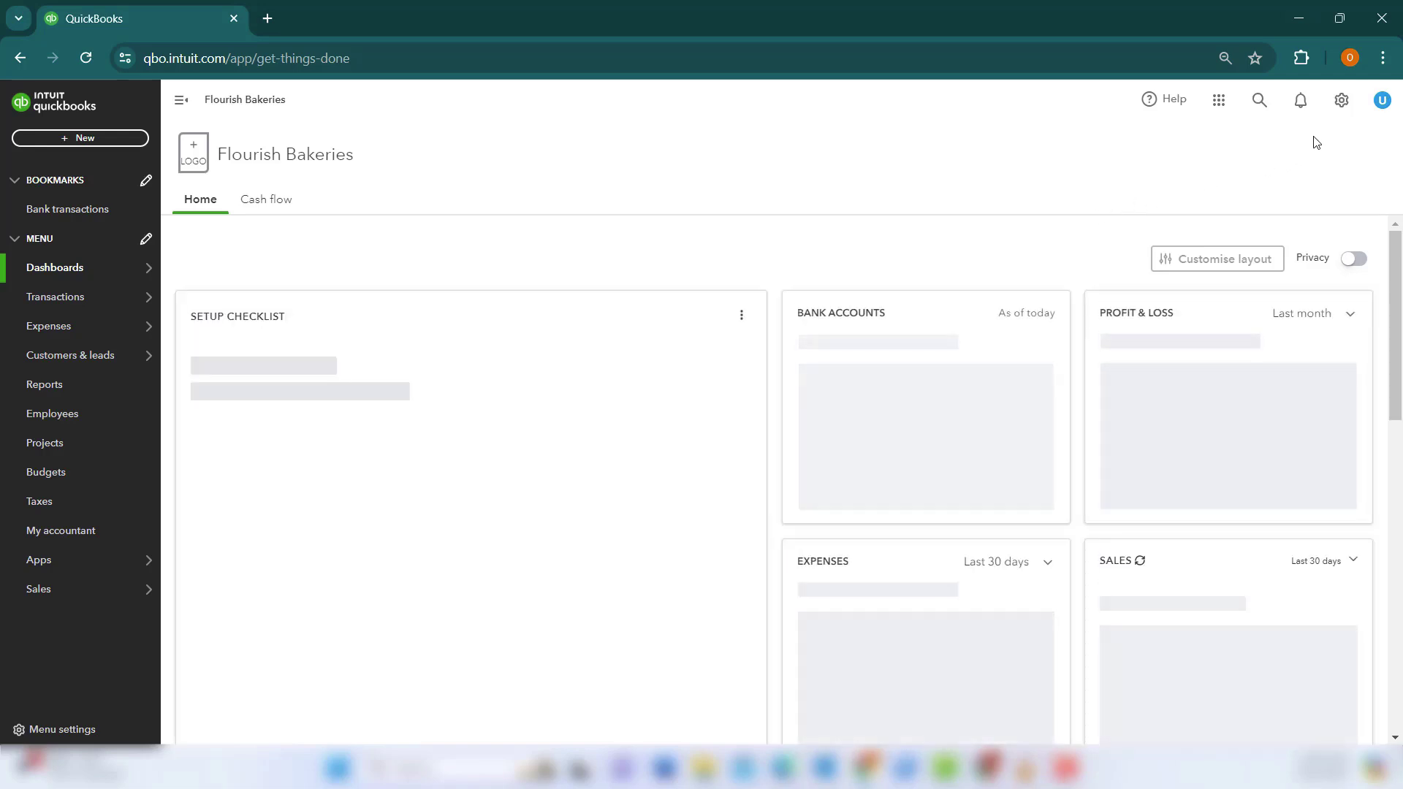
{"action": "left_click", "coordinate": [1341, 101]}
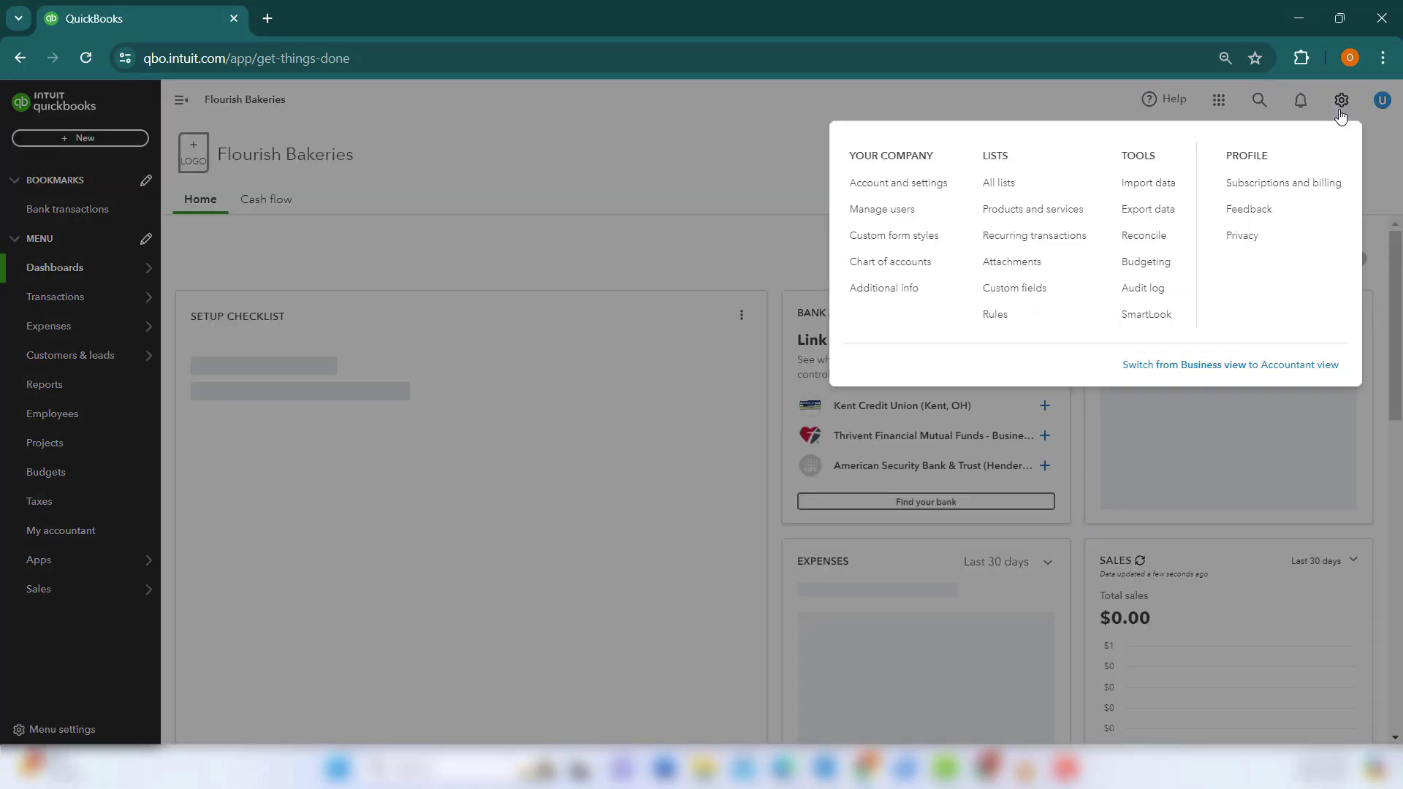
{"action": "left_click", "coordinate": [883, 212]}
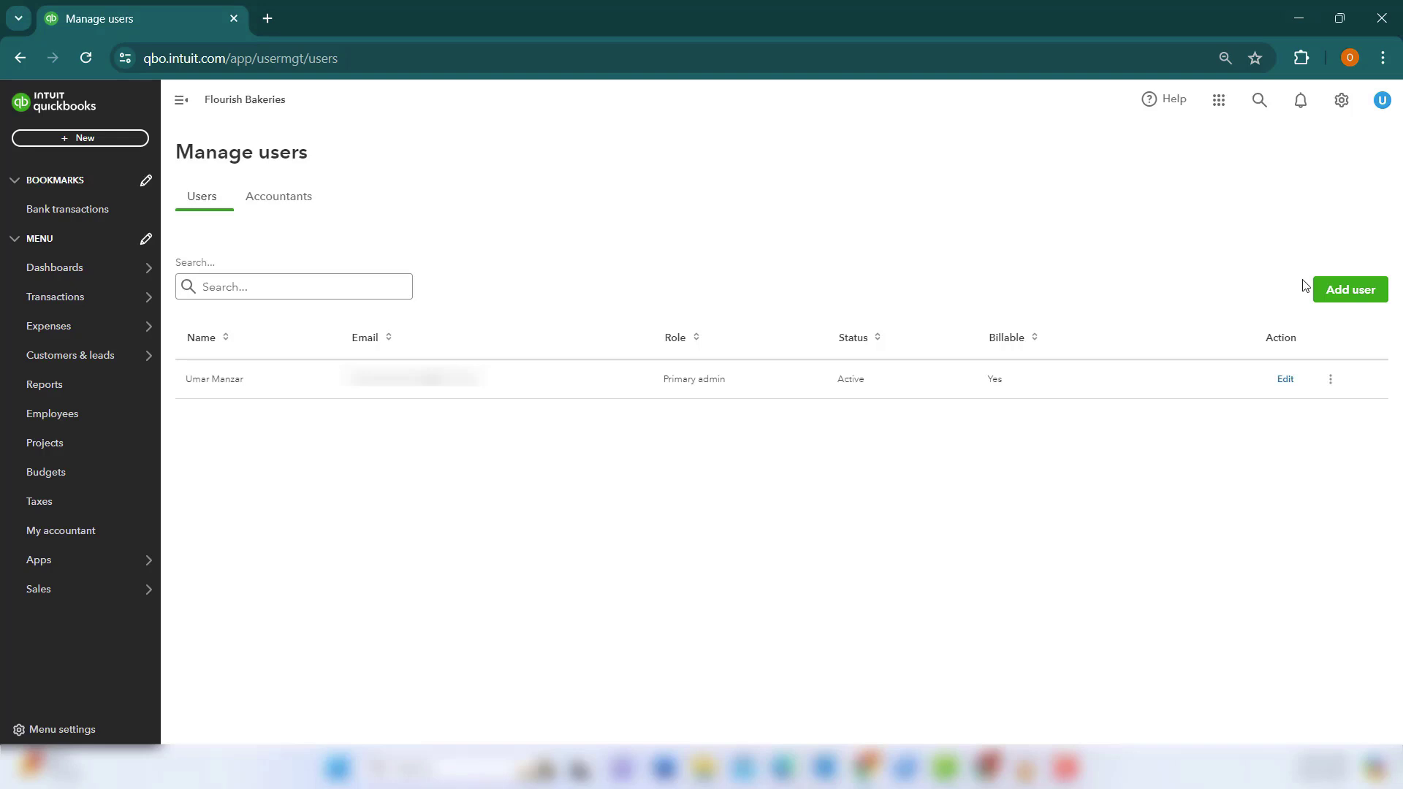
{"action": "left_click", "coordinate": [1347, 302]}
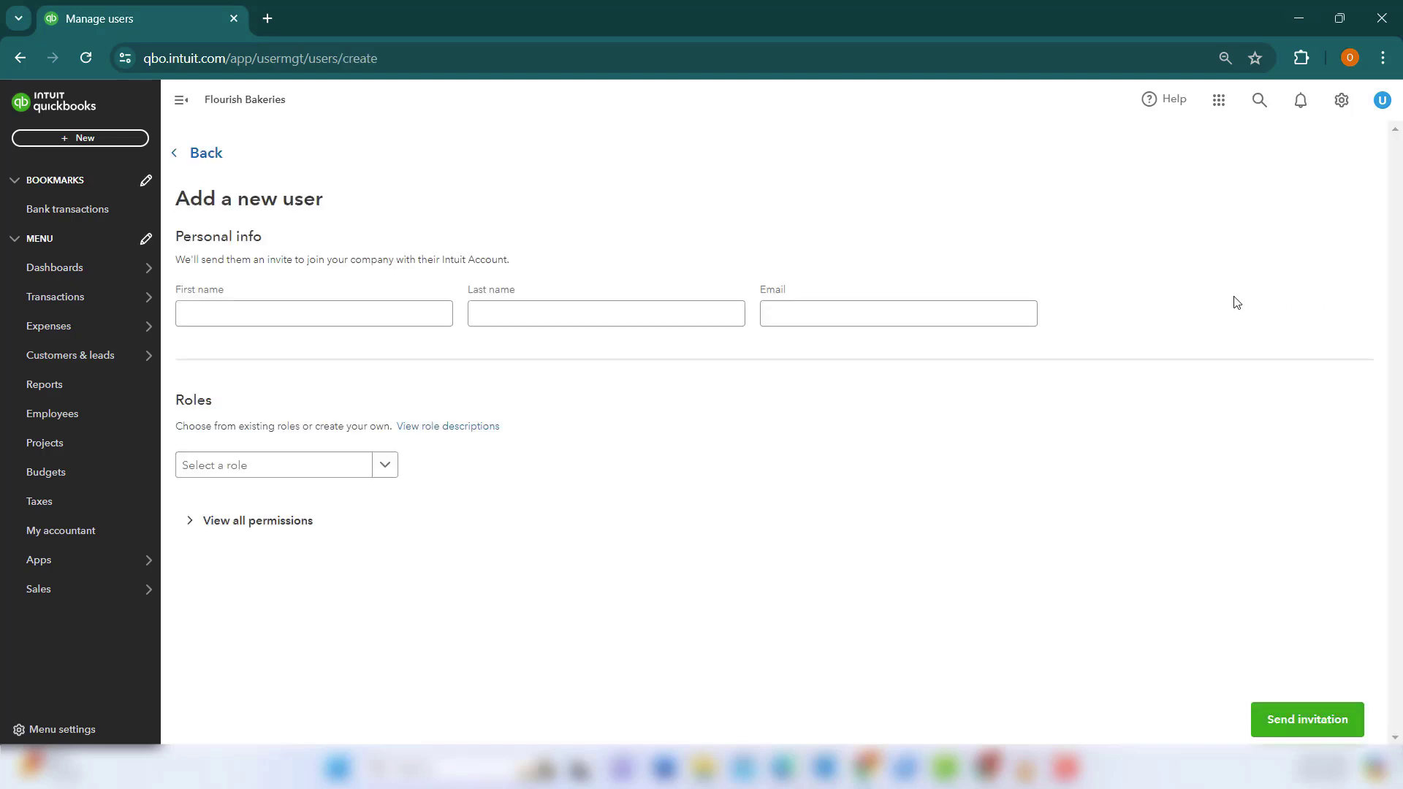
{"action": "left_click", "coordinate": [385, 468]}
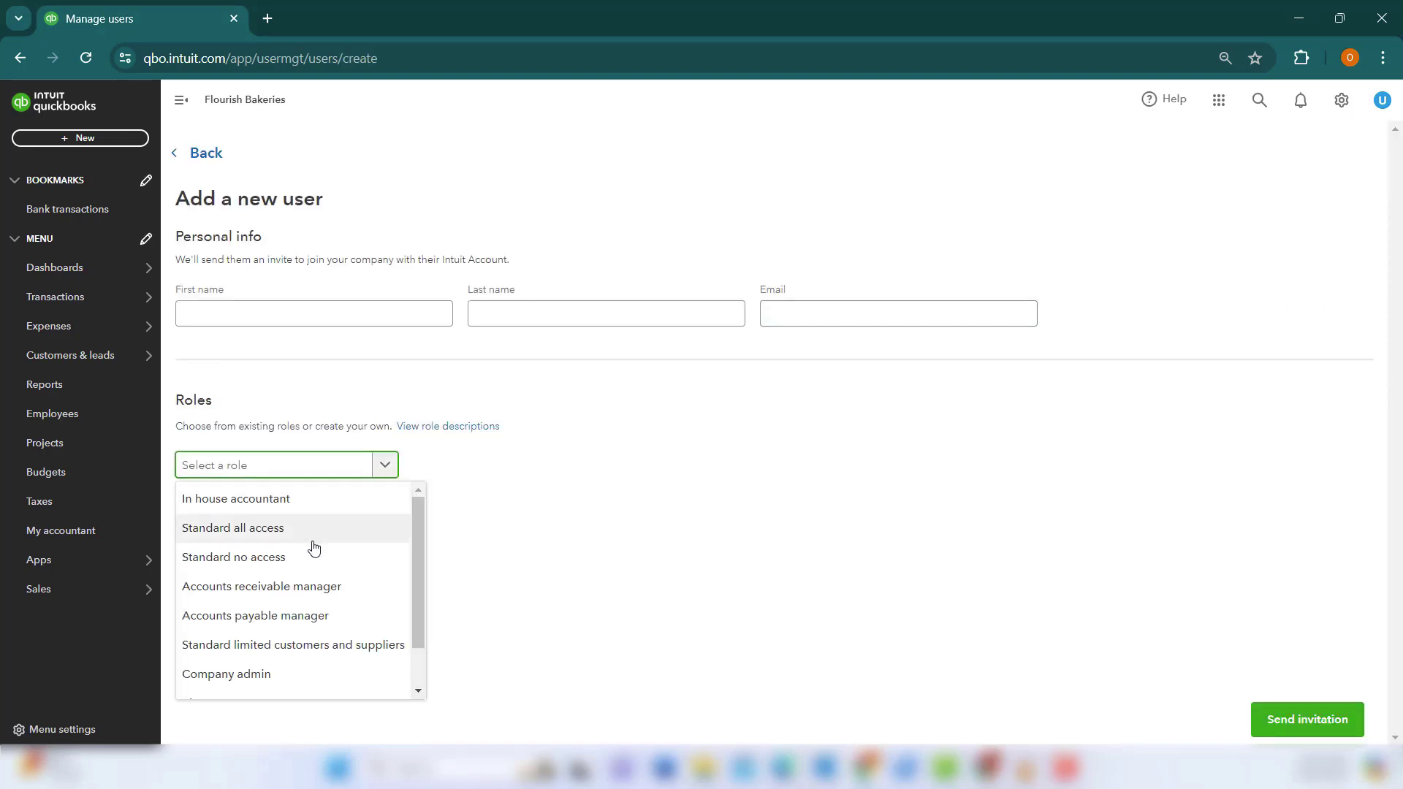
{"action": "scroll", "coordinate": [310, 549], "scroll_direction": "down", "scroll_amount": 1}
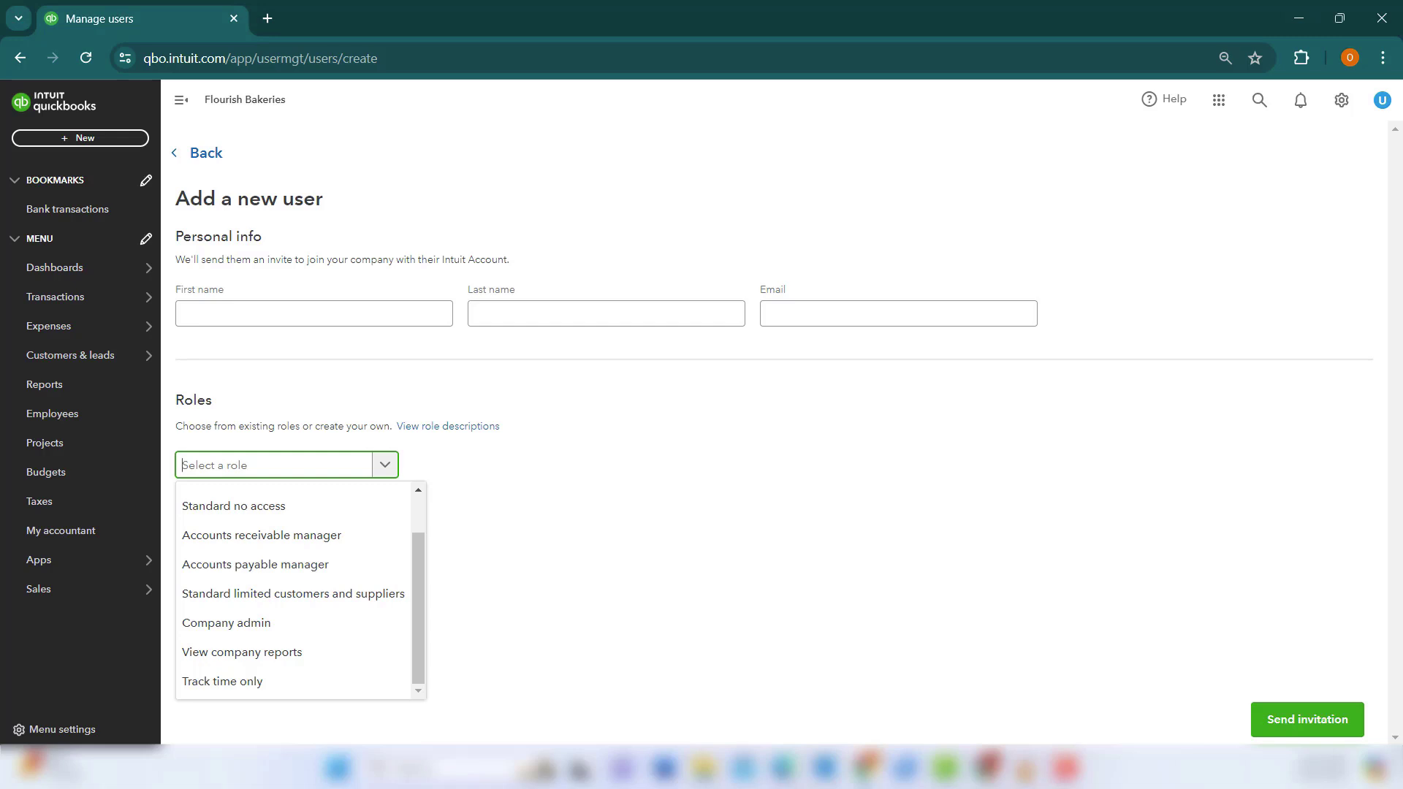
{"action": "left_click", "coordinate": [1252, 556]}
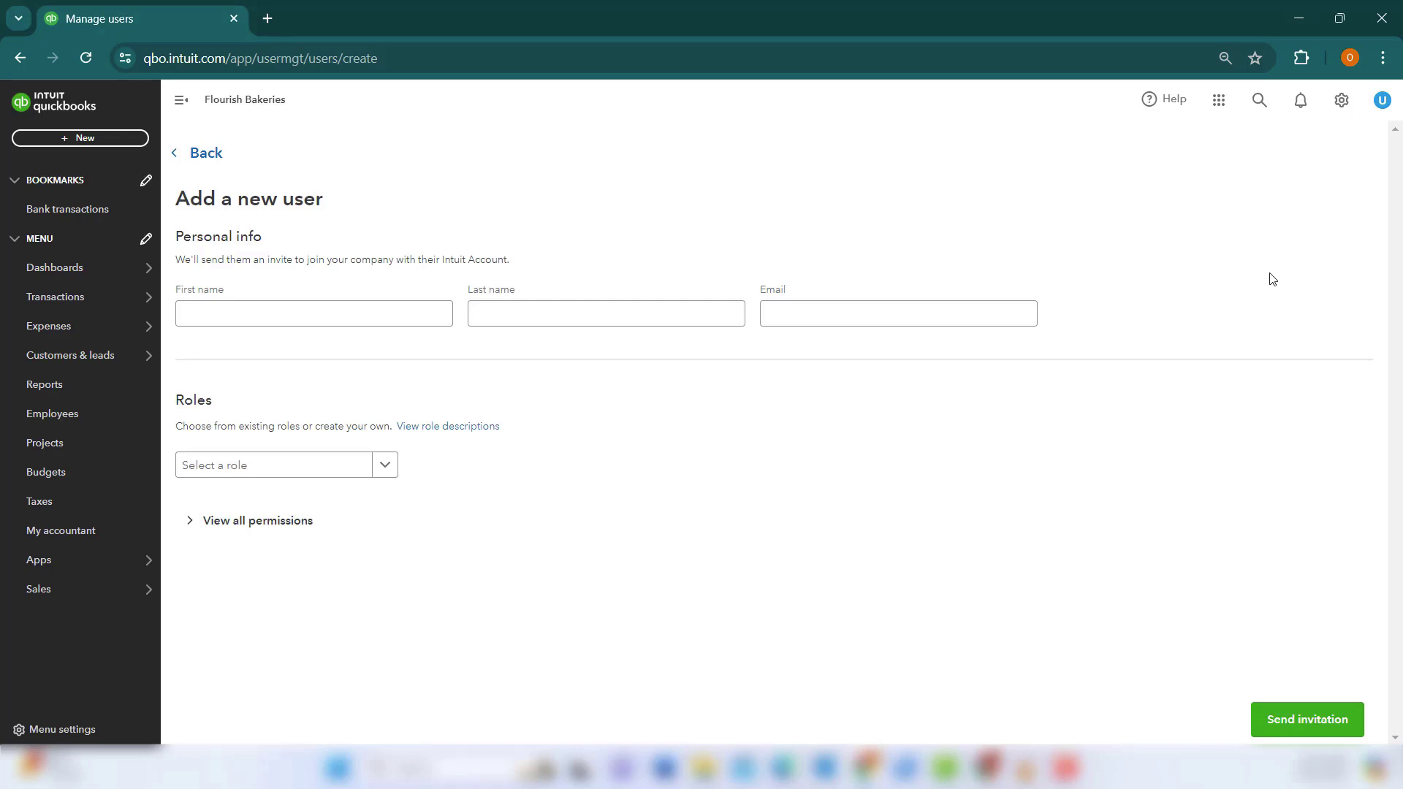
Step: From the gear menu's Recurring transactions, start a new template, review the transaction types (keeping Bill), then cancel
{"action": "left_click", "coordinate": [1341, 100]}
{"action": "left_click", "coordinate": [1055, 236]}
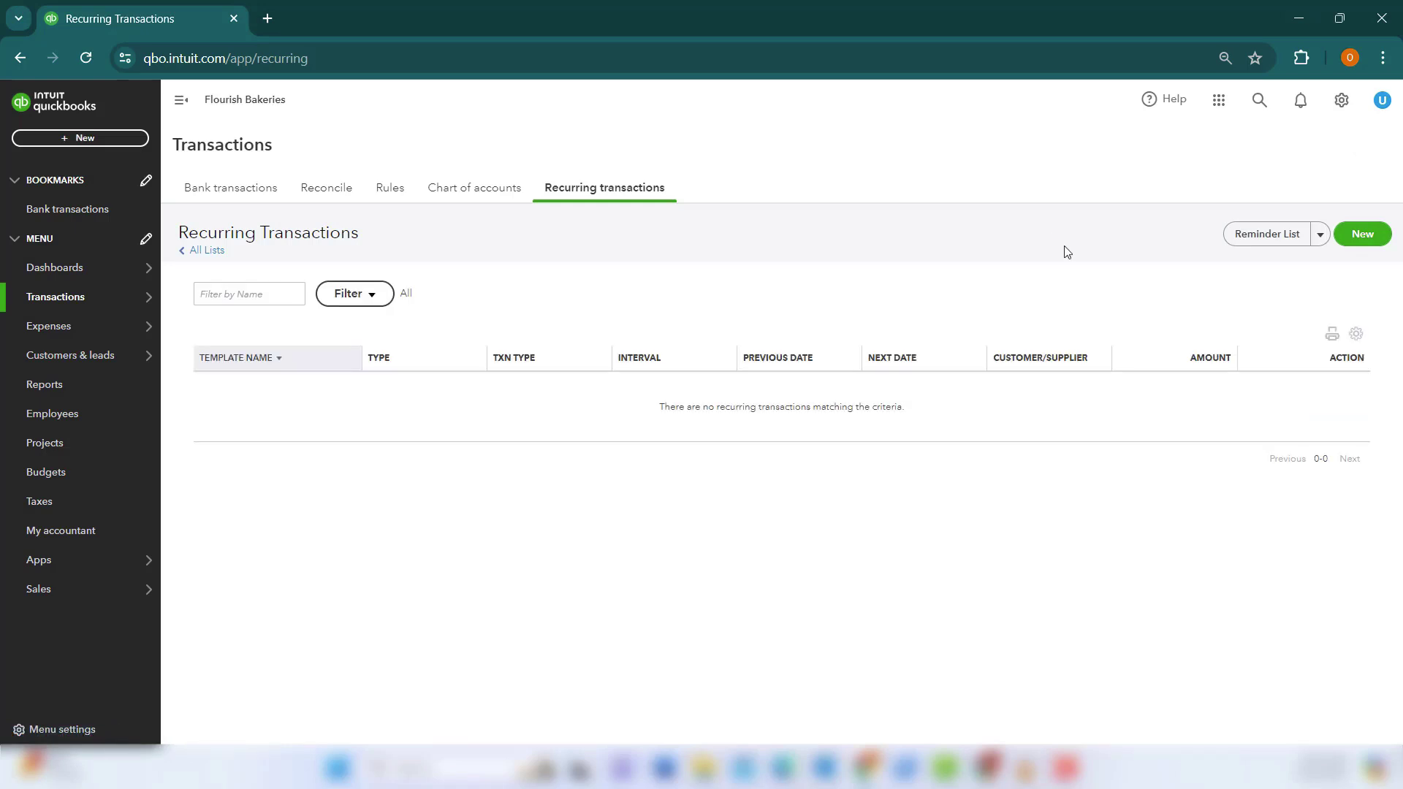
{"action": "left_click", "coordinate": [1350, 246]}
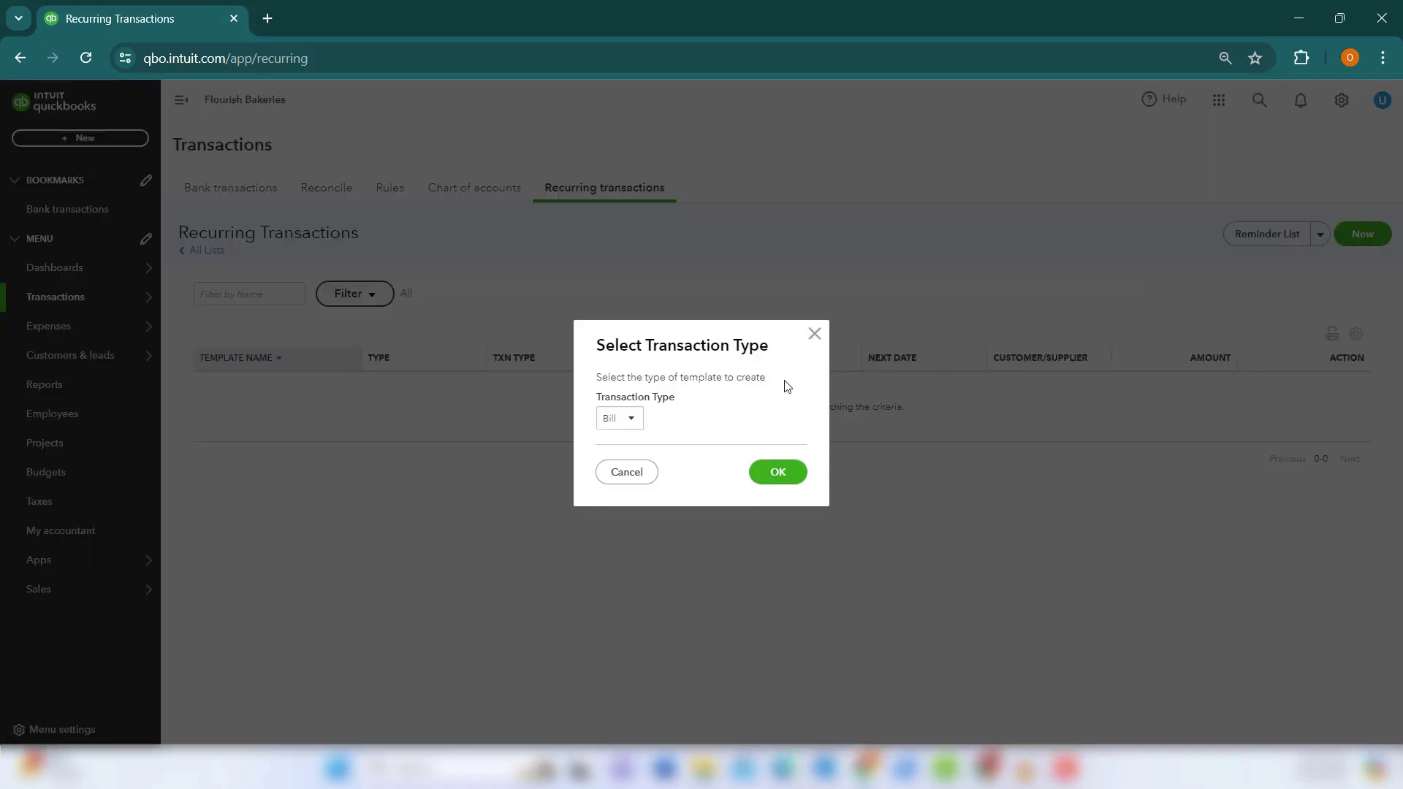
{"action": "left_click", "coordinate": [631, 420]}
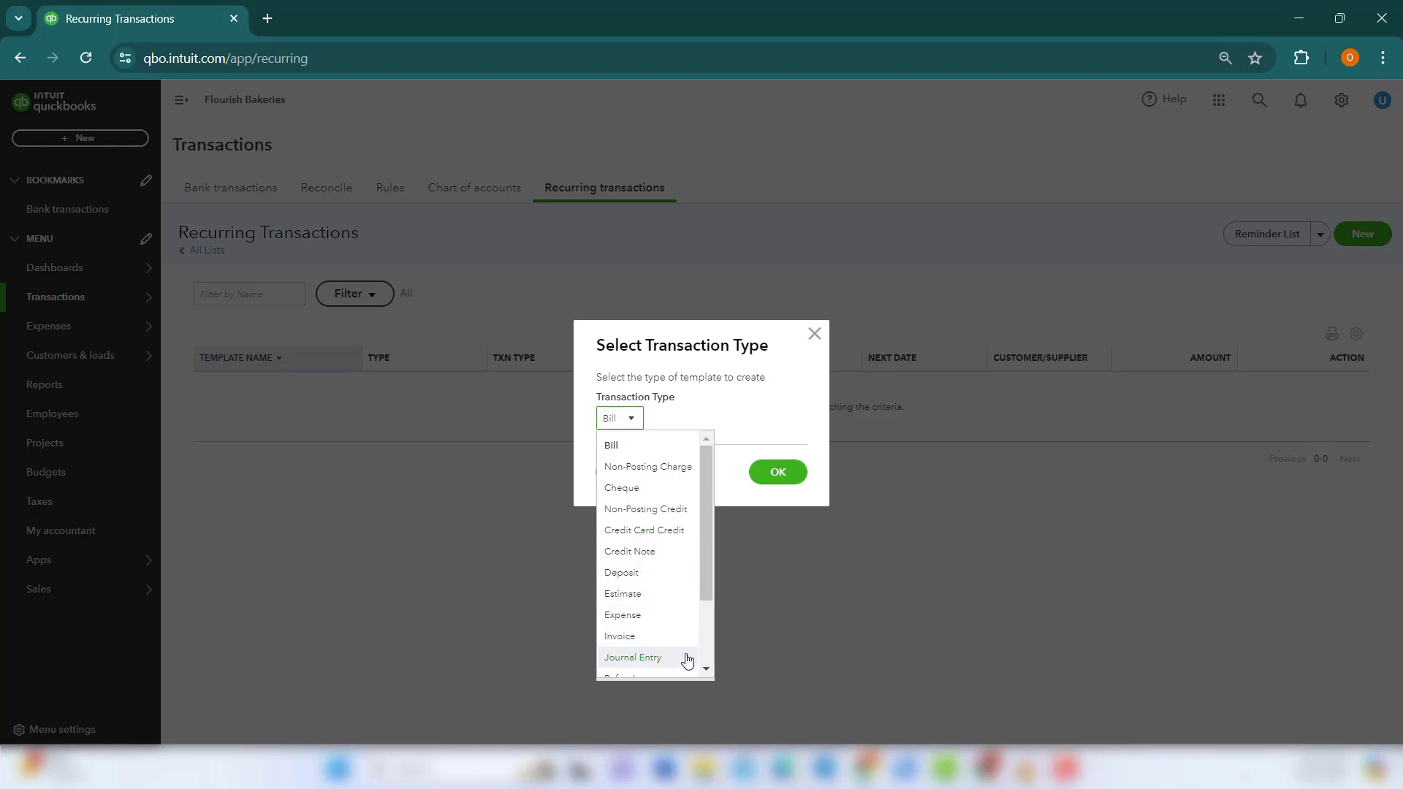
{"action": "left_click", "coordinate": [875, 573]}
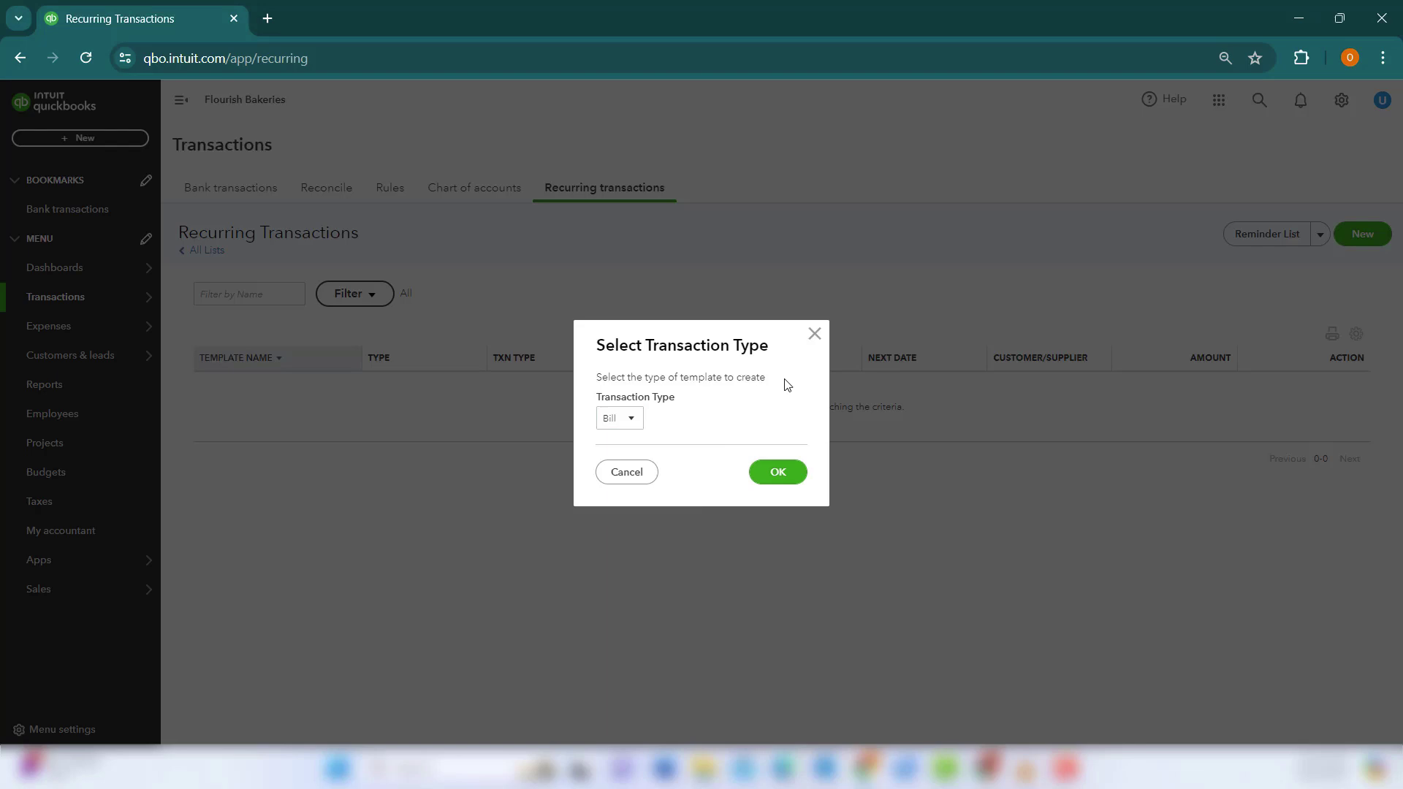
{"action": "left_click", "coordinate": [813, 336]}
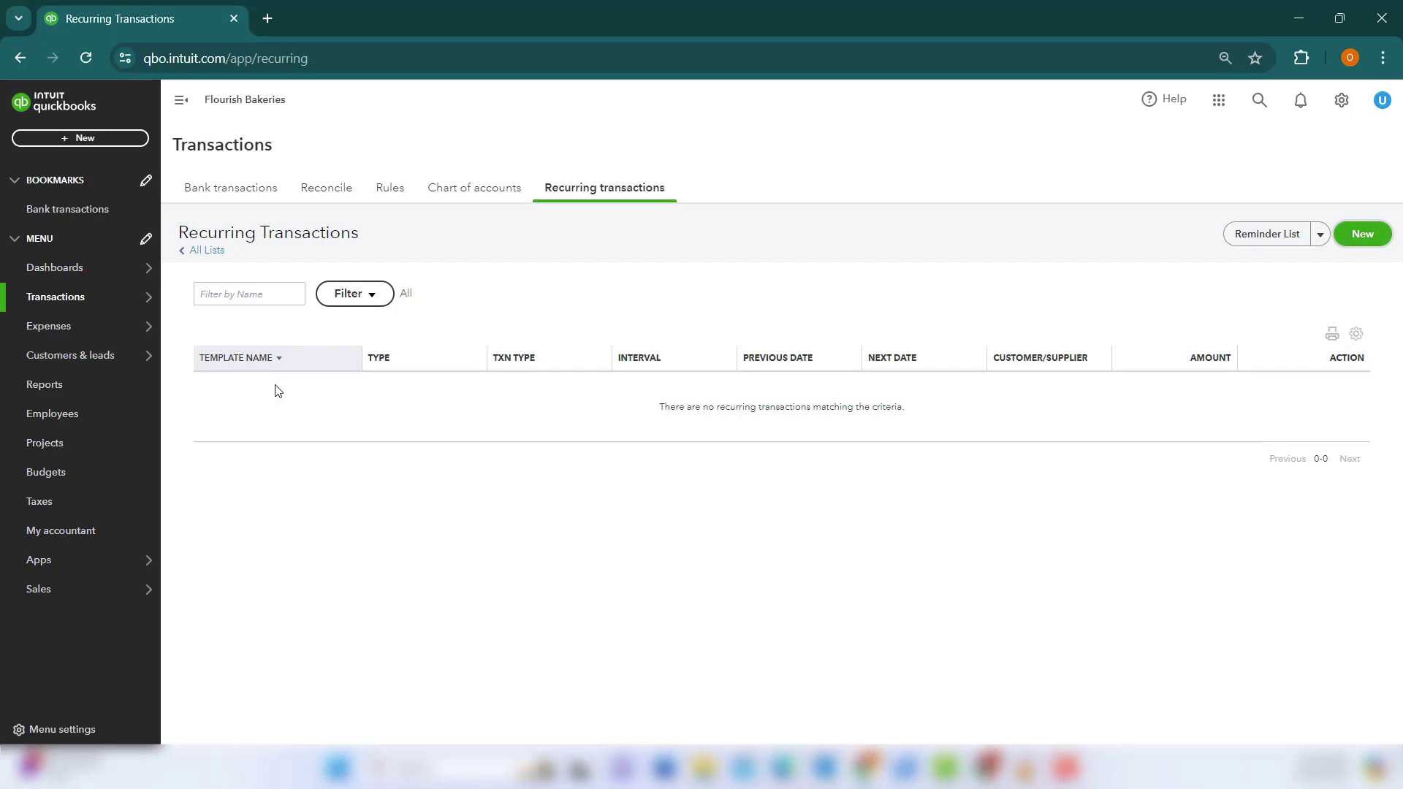
Step: Open the Profit and Loss report from Reports, inspect the Customise filter options, and close without changes
{"action": "mouse_move", "coordinate": [109, 356]}
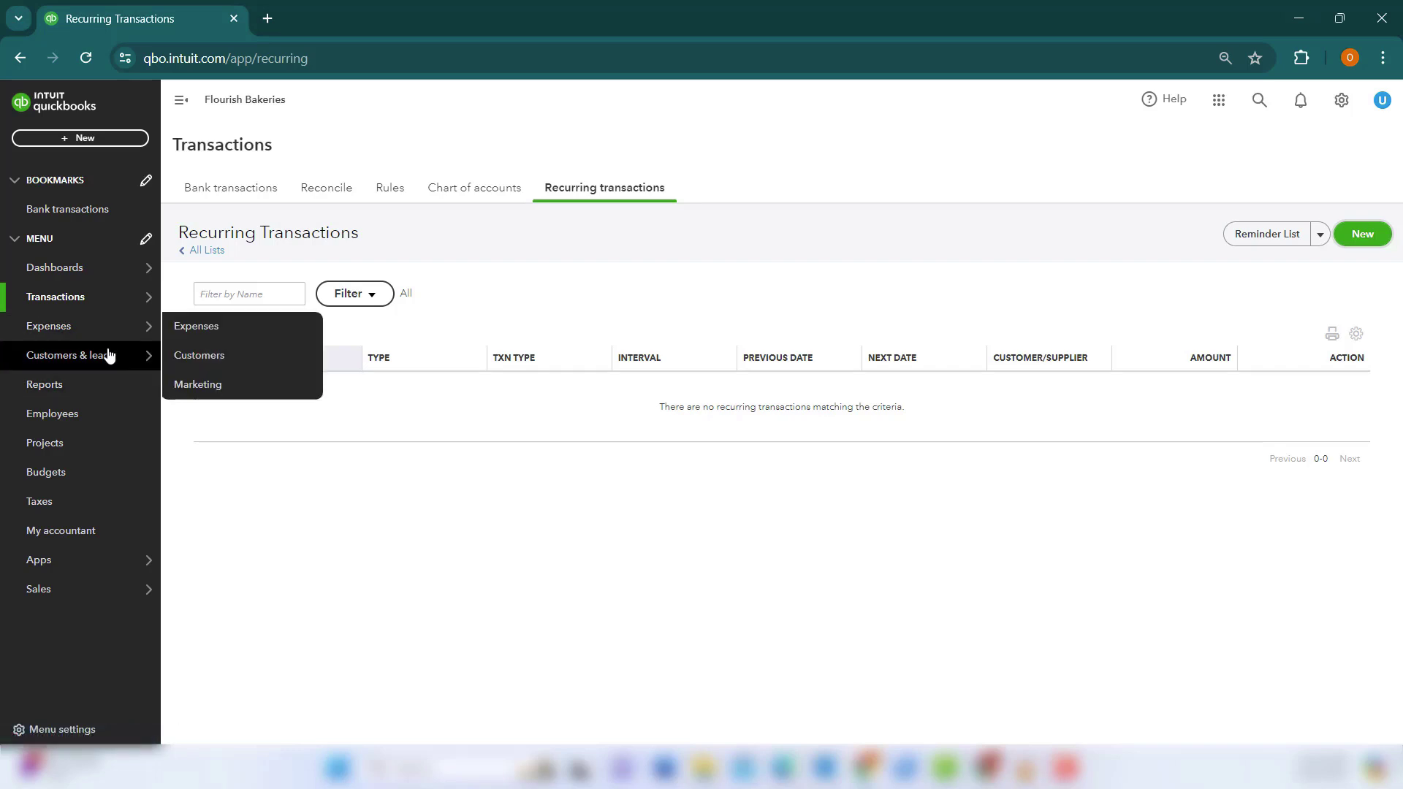
{"action": "left_click", "coordinate": [75, 386]}
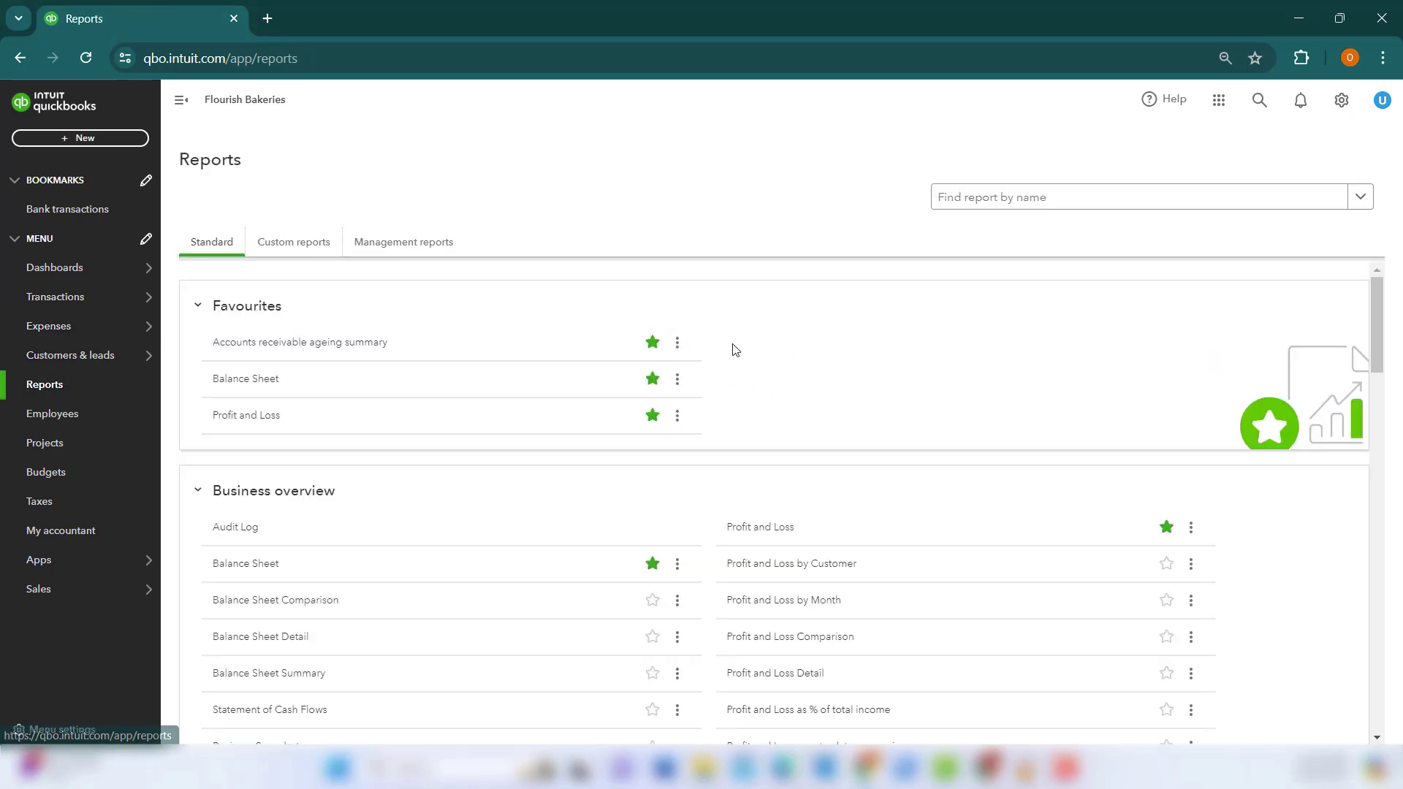
{"action": "left_click", "coordinate": [241, 414]}
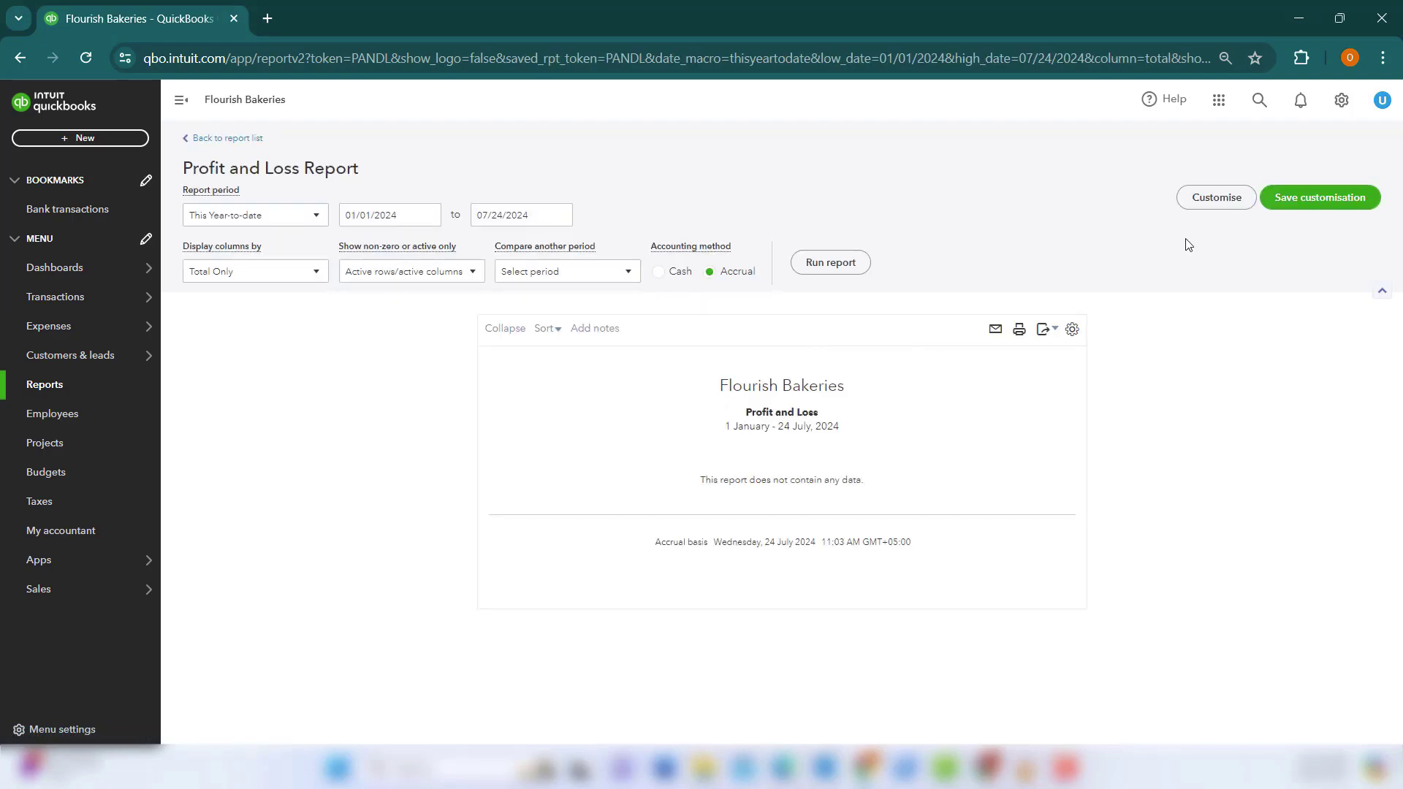
{"action": "left_click", "coordinate": [1223, 208]}
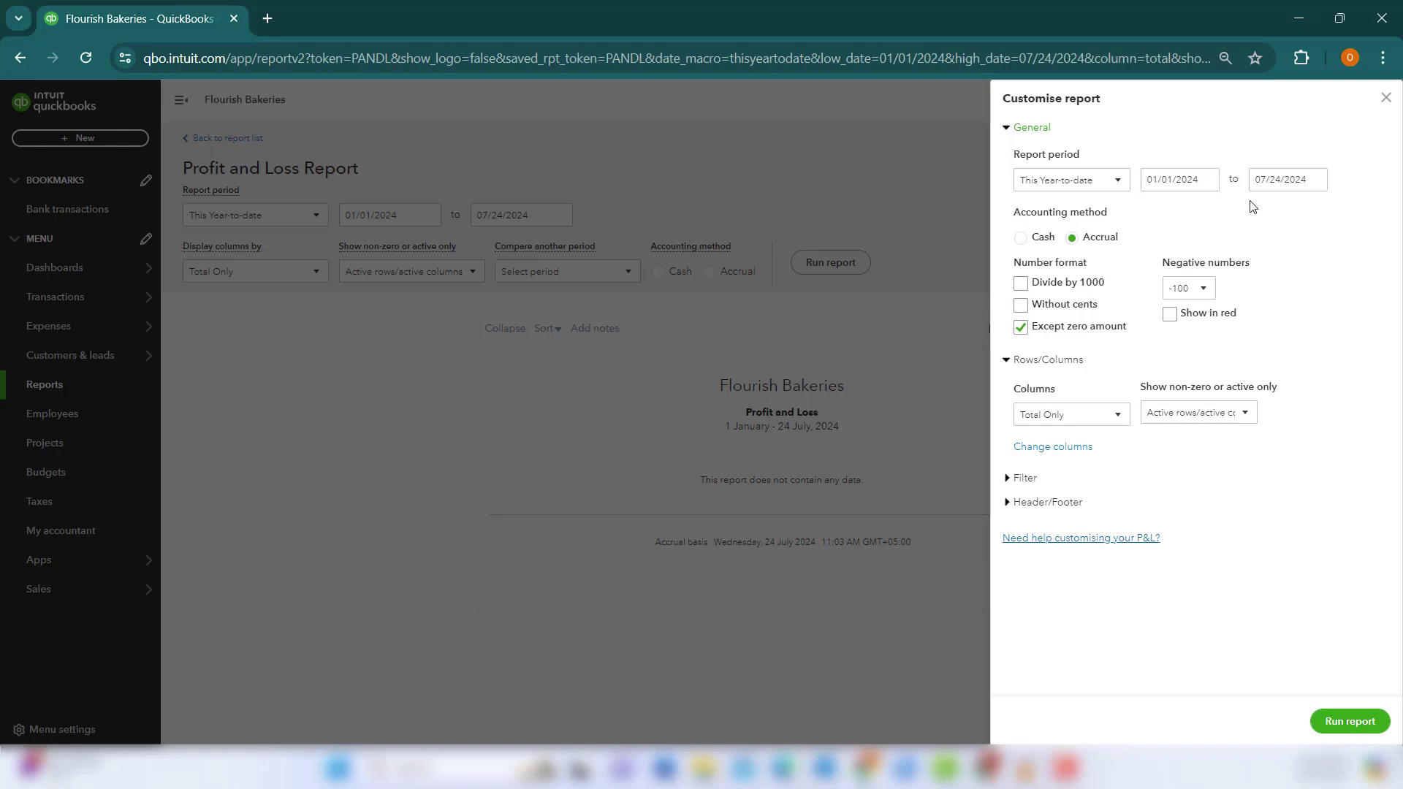
{"action": "left_click", "coordinate": [1019, 478]}
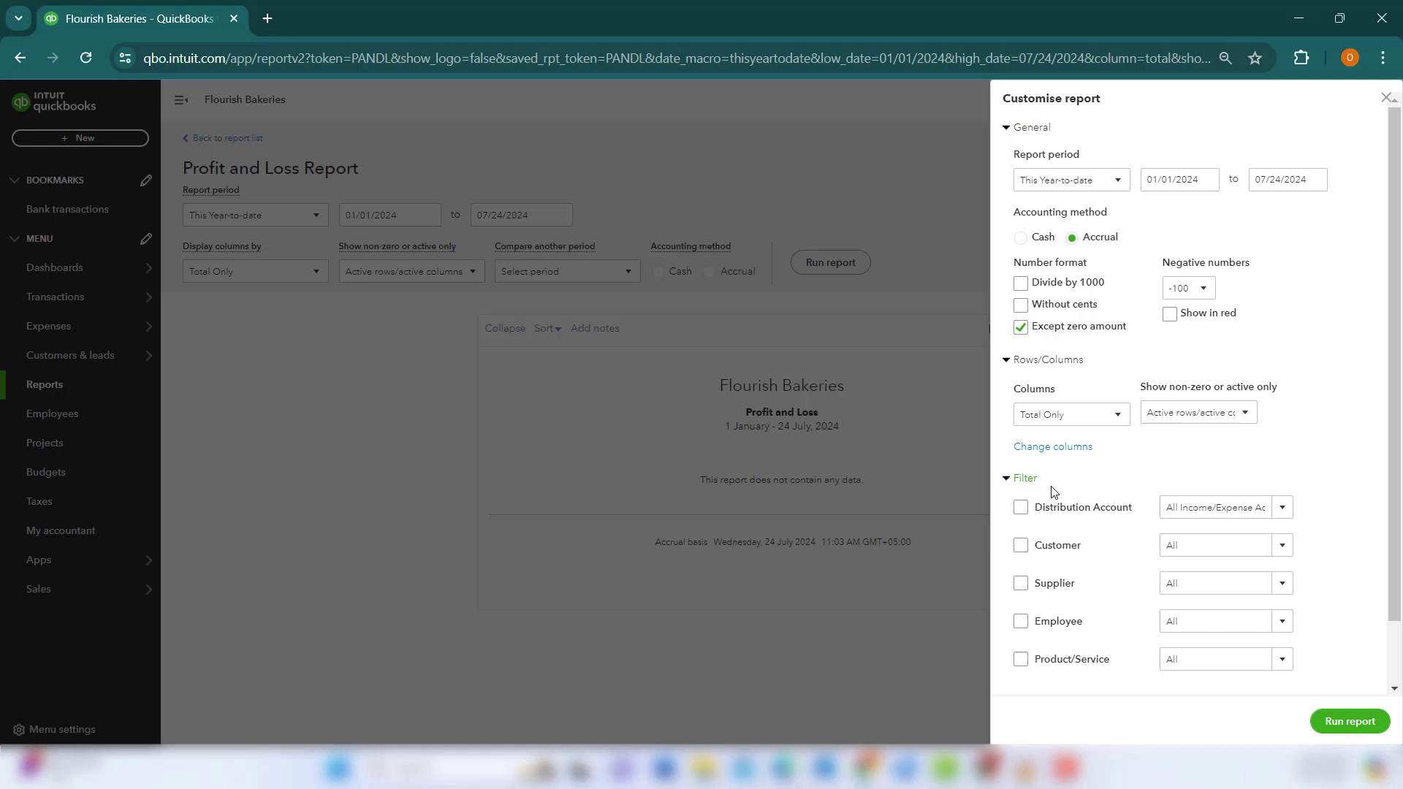
{"action": "scroll", "coordinate": [1081, 584], "scroll_direction": "down", "scroll_amount": 1}
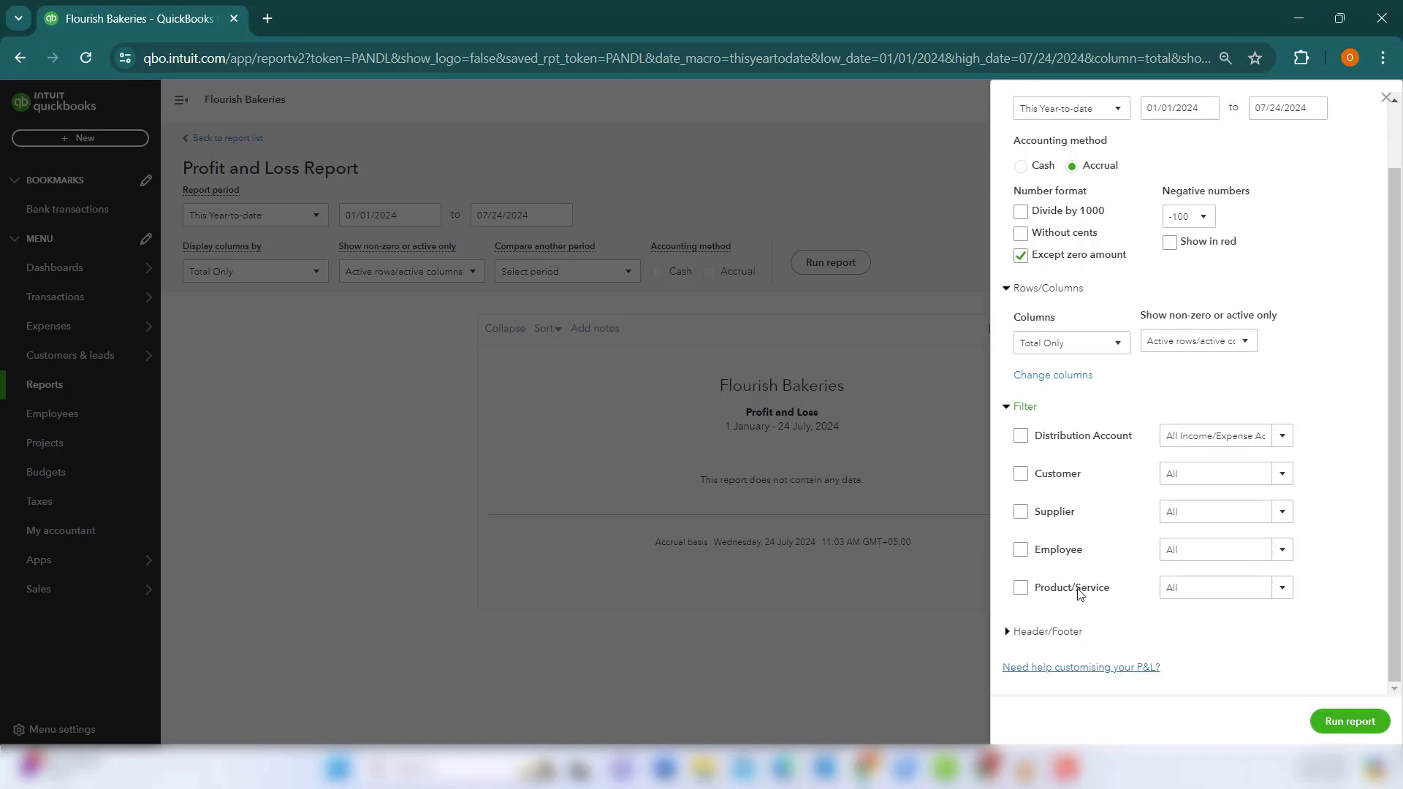
{"action": "left_click", "coordinate": [1381, 99]}
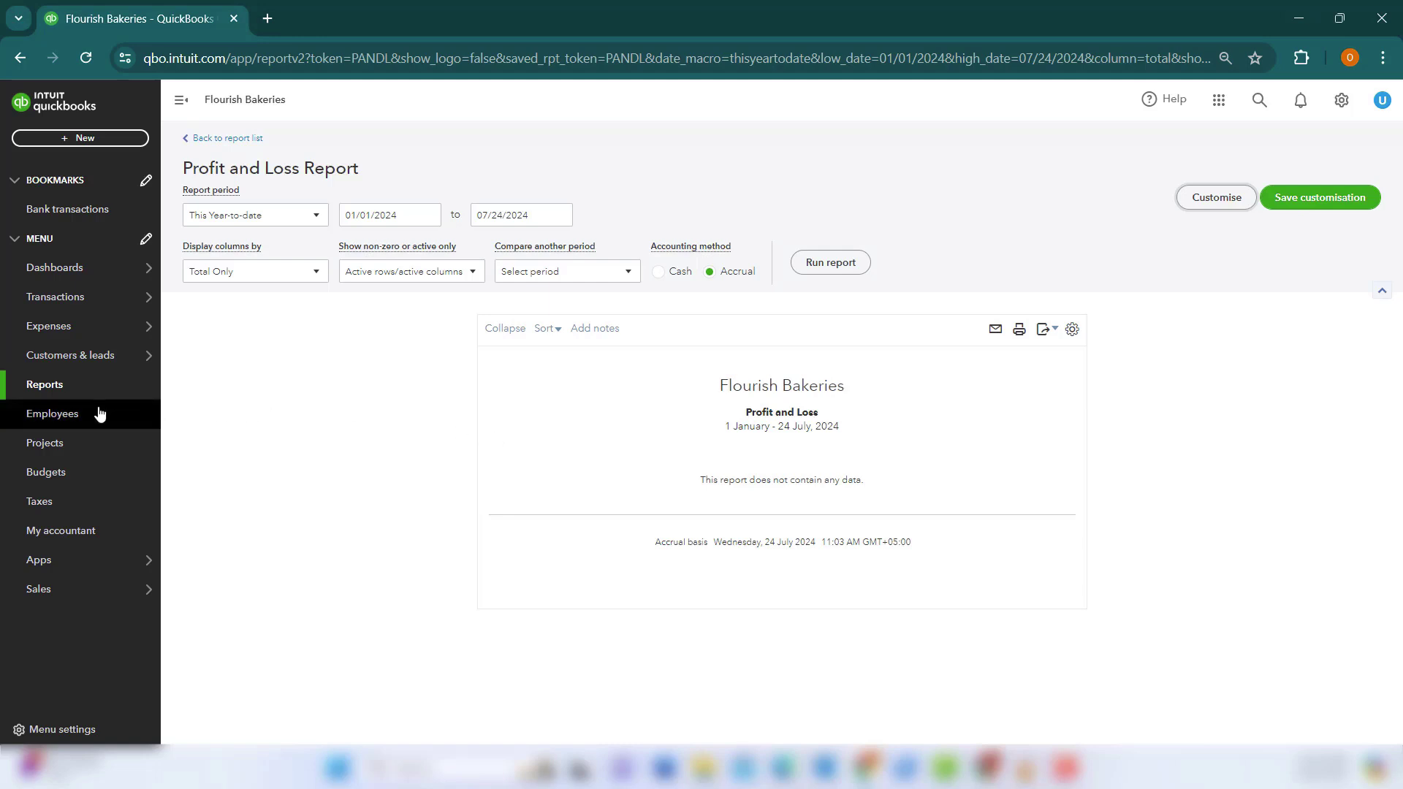
Step: Go to Projects and open a blank New project form with status In progress
{"action": "left_click", "coordinate": [73, 454]}
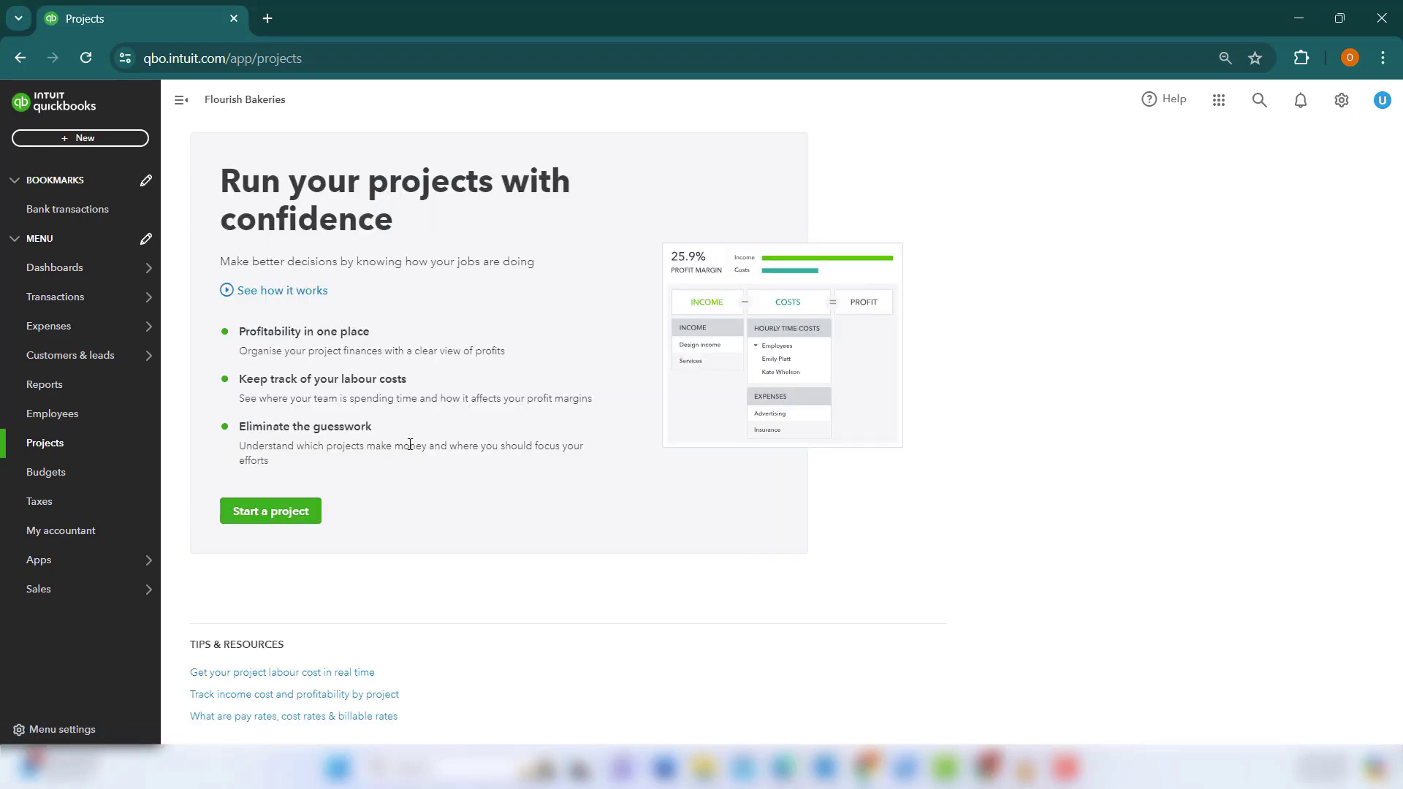
{"action": "left_click", "coordinate": [296, 522]}
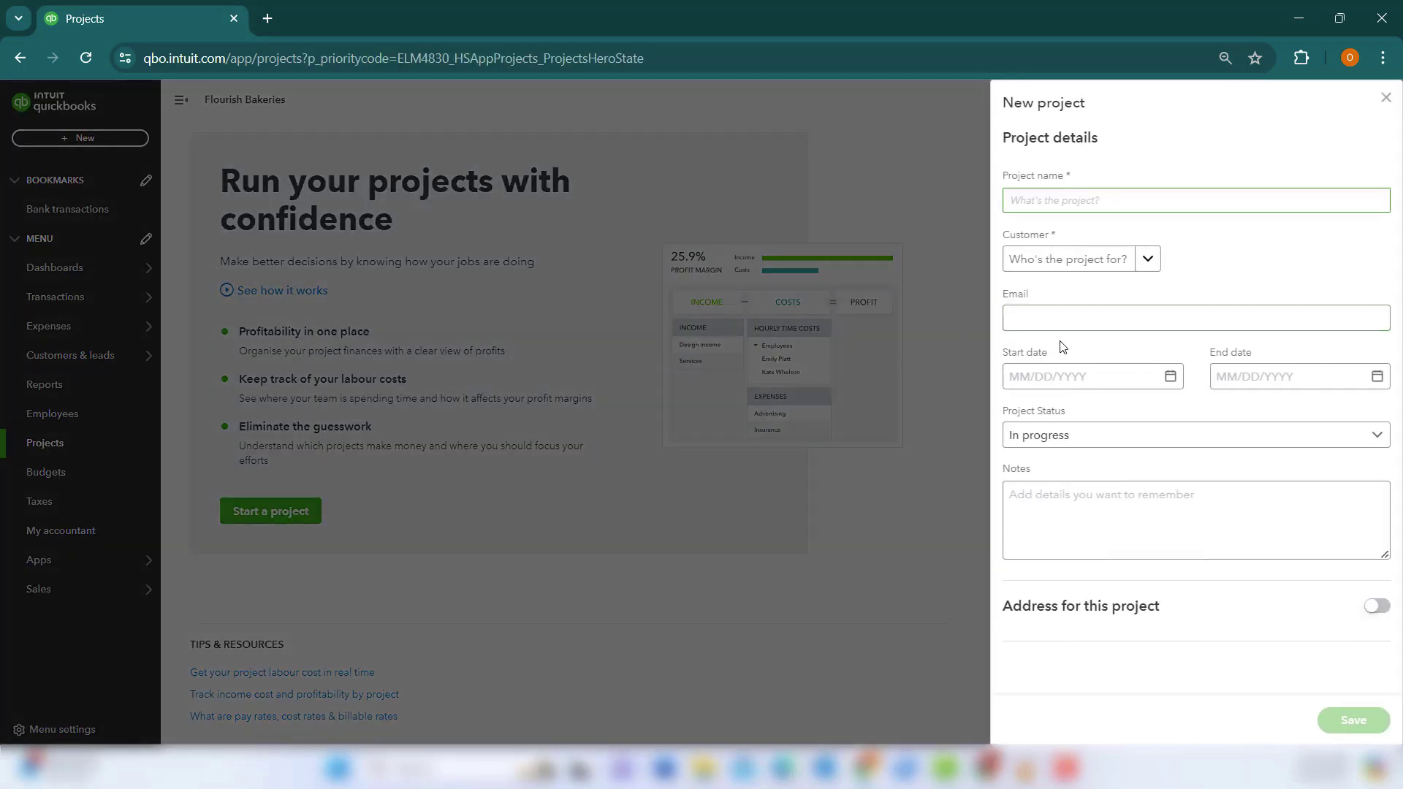